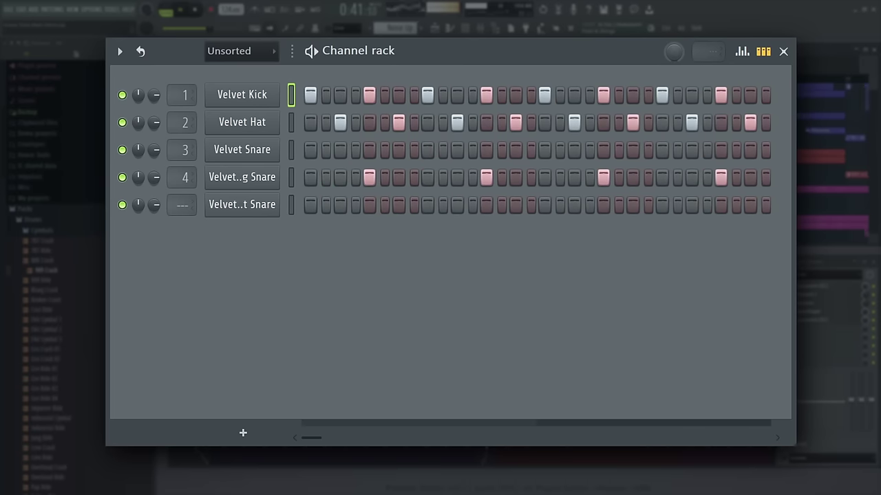
pyautogui.click(853, 156)
pyautogui.moveTo(794, 370); pyautogui.dragTo(417, 171)
pyautogui.hotkey('ctrl', 'b')
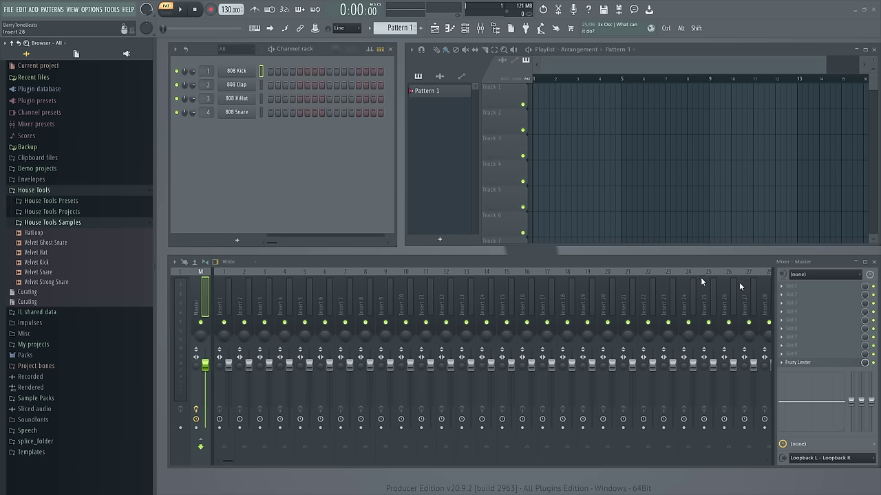
# - Replace the four 808 channels with the Velvet Kick, Hat, Snare and Strong Snare samples, and add Velvet Ghost Snare as a fifth channel
pyautogui.moveTo(57, 263); pyautogui.dragTo(236, 71)
pyautogui.moveTo(36, 273); pyautogui.dragTo(236, 112)
pyautogui.moveTo(33, 255); pyautogui.dragTo(236, 84)
pyautogui.moveTo(43, 243); pyautogui.dragTo(236, 158)
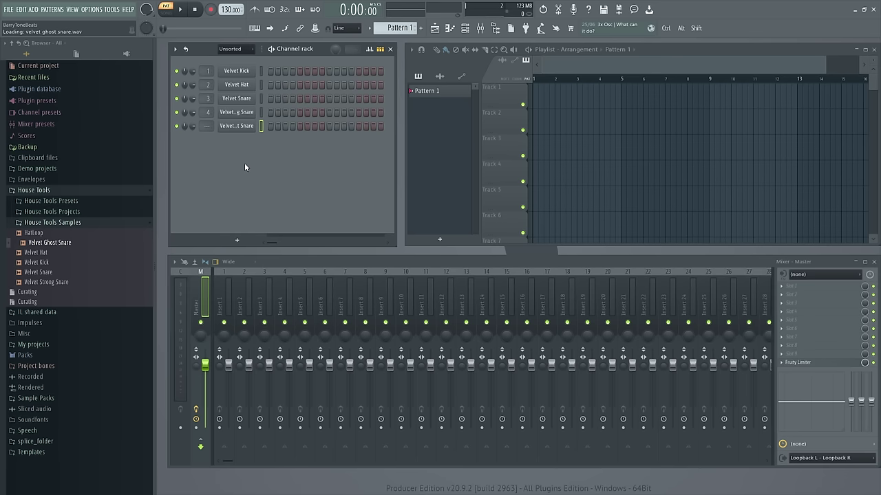
# - Extend the Channel rack to 32 steps and fill the Velvet Kick on every 4 steps across the full length
pyautogui.rightClick(245, 72)
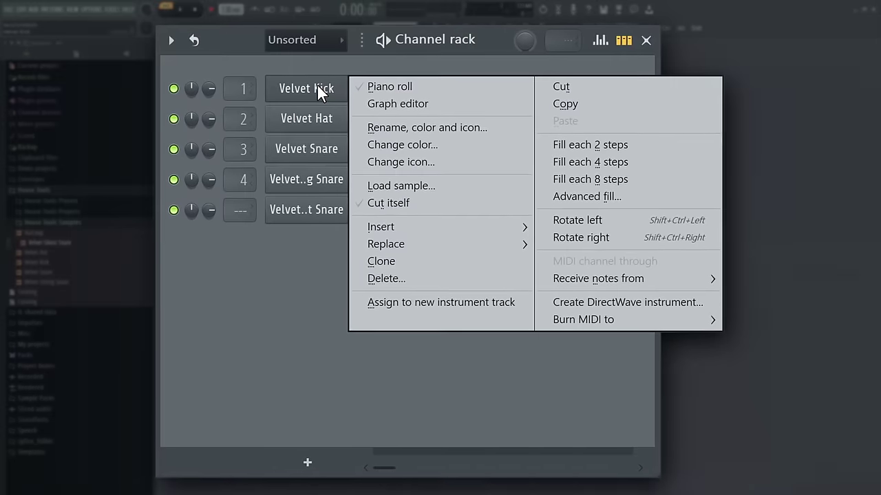
pyautogui.click(617, 162)
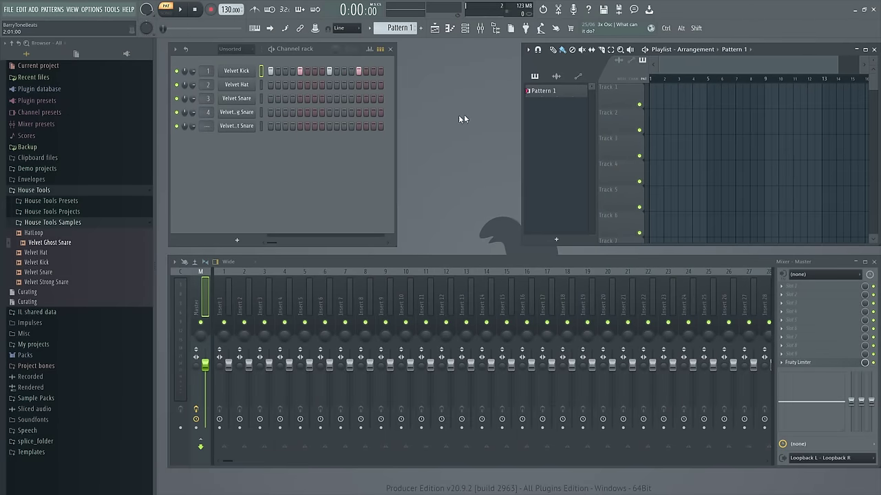
pyautogui.moveTo(395, 131); pyautogui.dragTo(517, 131)
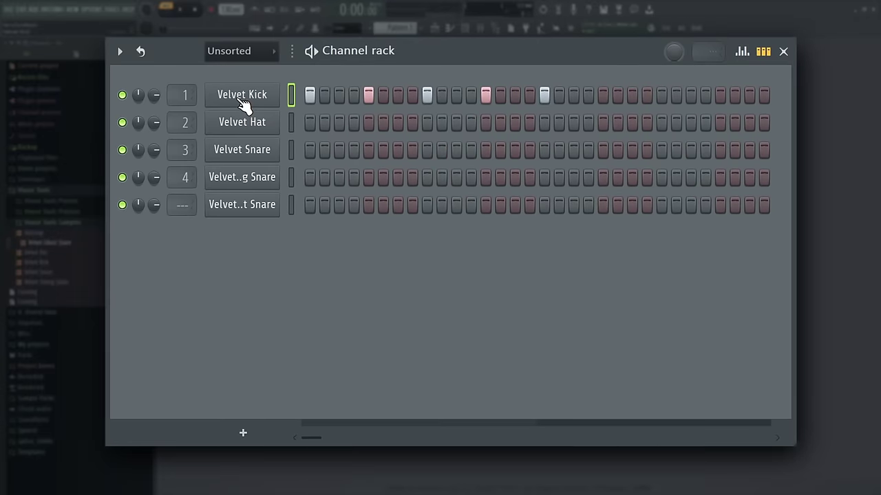
pyautogui.rightClick(238, 99)
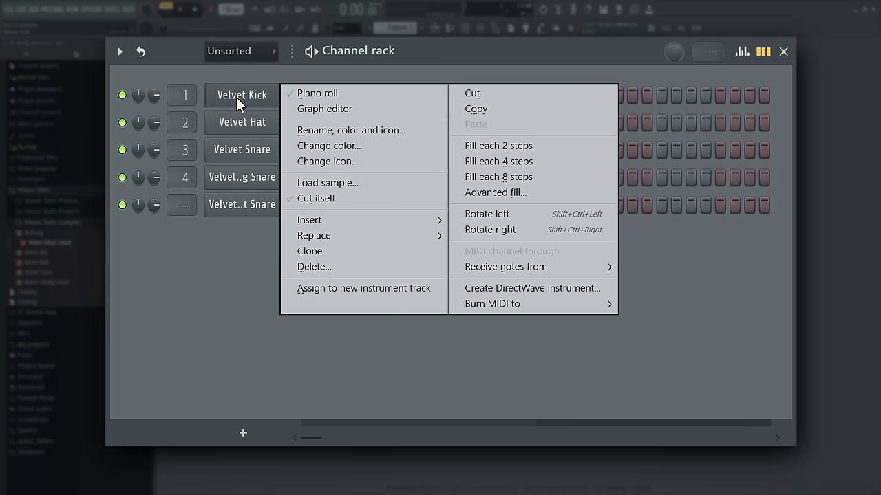
pyautogui.click(516, 162)
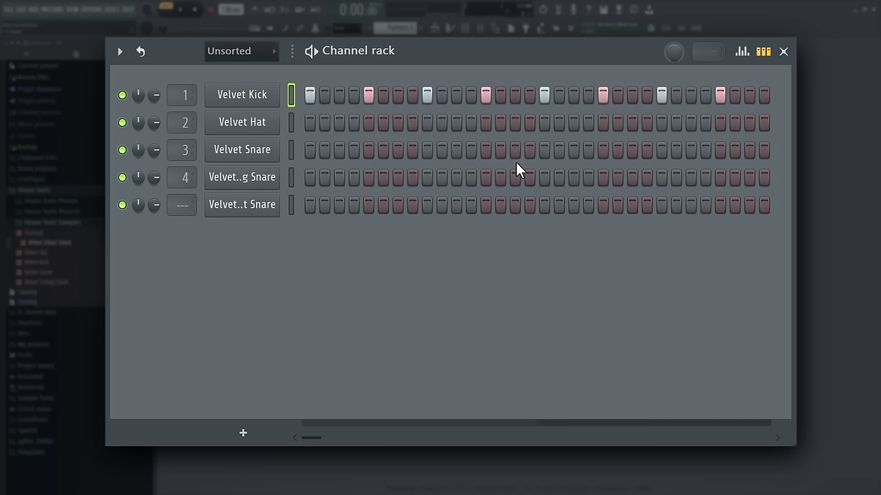
# - Fill the Velvet Strong Snare every 8 steps and rotate its hits right to steps 5, 13, 21 and 29
pyautogui.rightClick(235, 177)
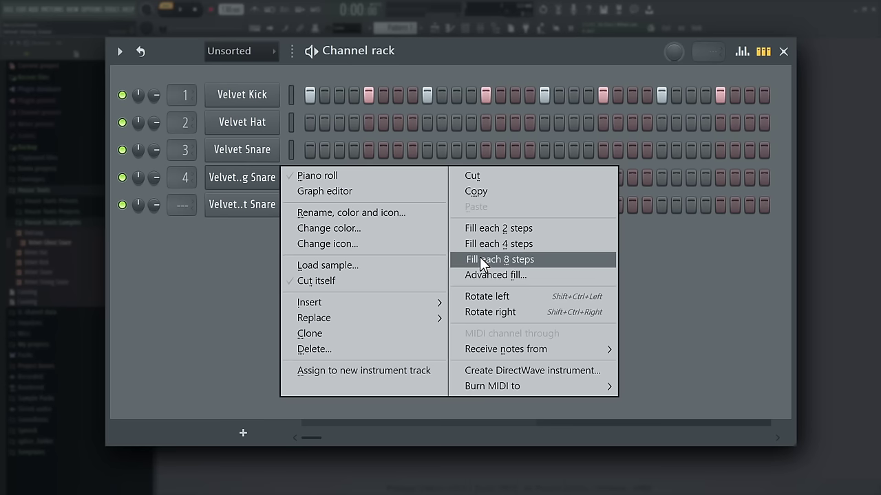
pyautogui.click(479, 259)
pyautogui.rightClick(241, 174)
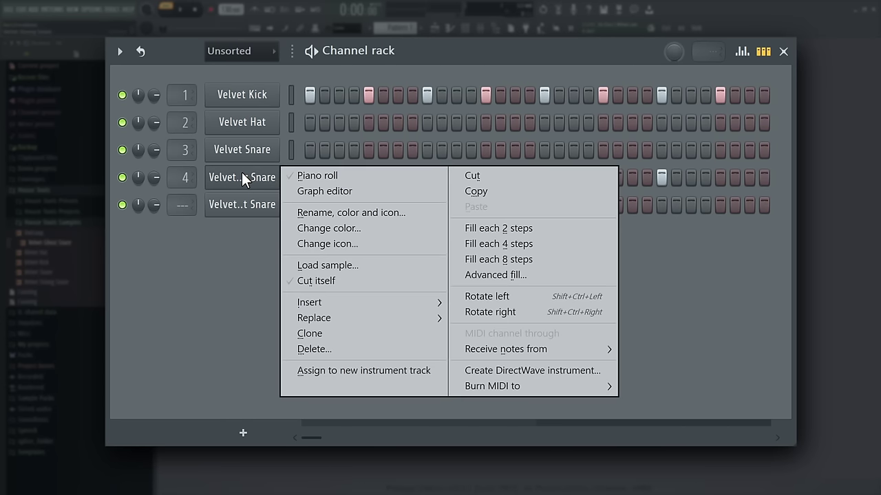
pyautogui.click(492, 314)
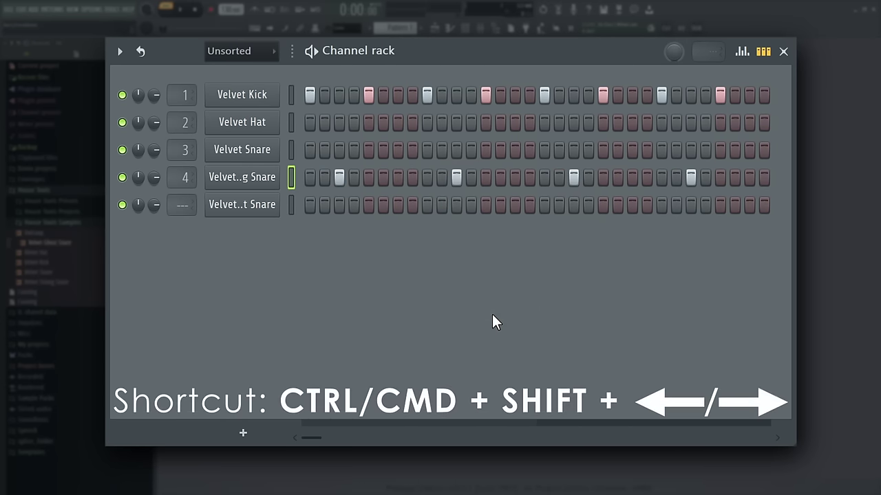
pyautogui.hotkey('ctrl', 'shift', 'Right')
pyautogui.hotkey('ctrl', 'shift', 'Right')
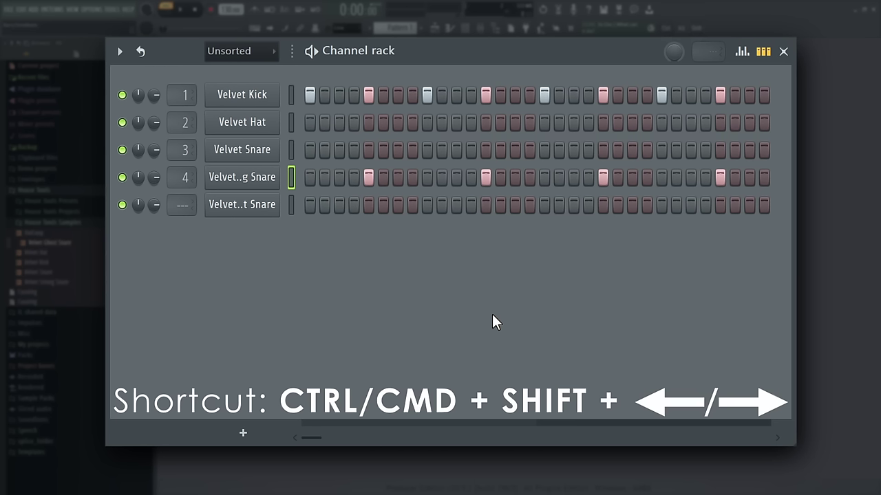
# - Fill the Velvet Hat every 4 steps and rotate its hits right by two steps so they start on step 3
pyautogui.rightClick(251, 124)
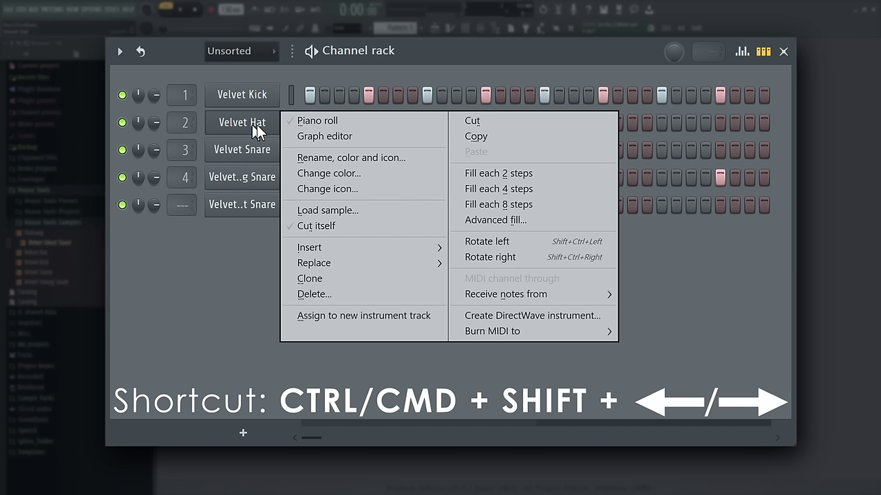
pyautogui.click(476, 187)
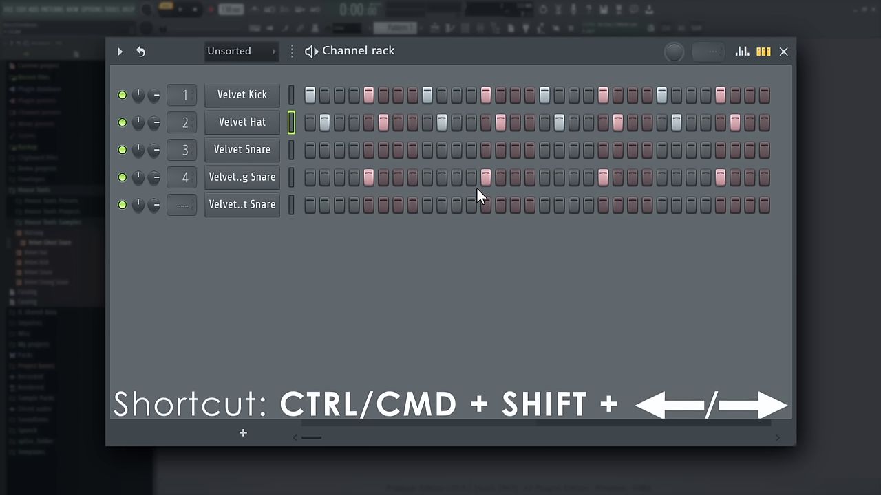
pyautogui.hotkey('ctrl', 'shift', 'Right')
pyautogui.hotkey('ctrl', 'shift', 'Right')
# - Add Velvet Snare hits on steps 13 and 29 and Velvet Ghost Snare hits on steps 16, 18 and 32
pyautogui.click(485, 150)
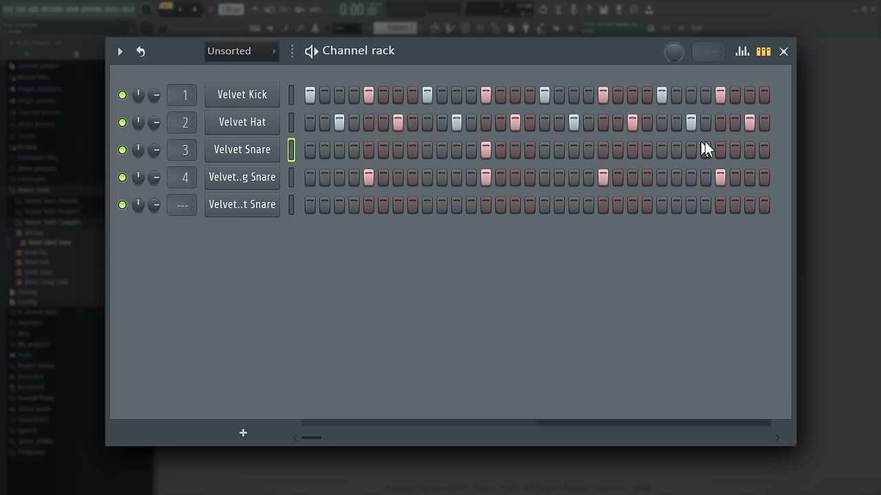
pyautogui.click(530, 204)
pyautogui.click(558, 205)
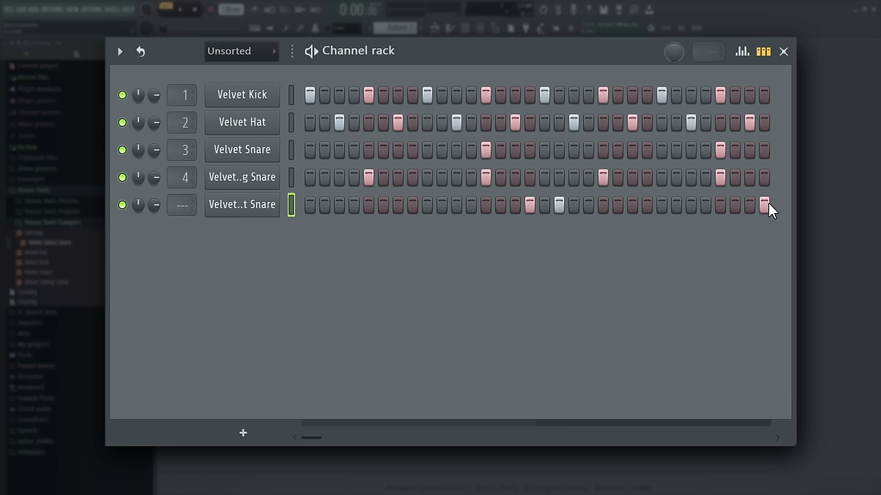
# - Select the Velvet Kick channel and play the drum pattern to listen to it
pyautogui.click(249, 94)
pyautogui.press('space')
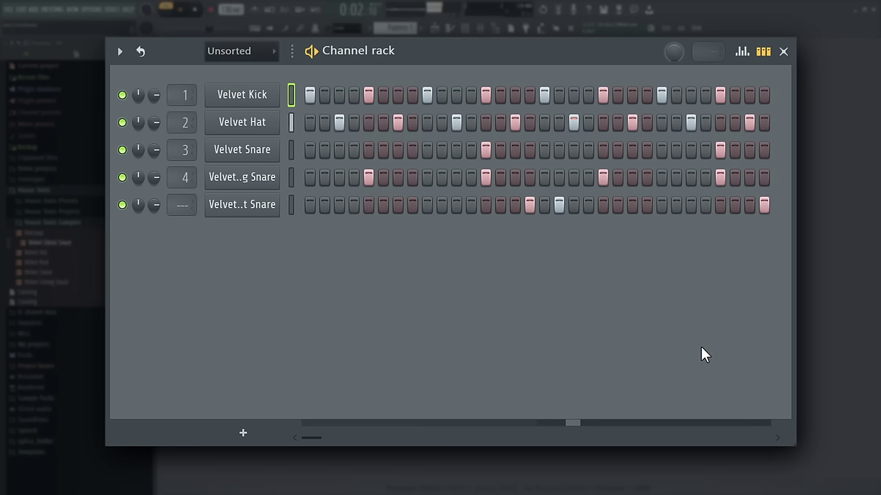
pyautogui.press('space')
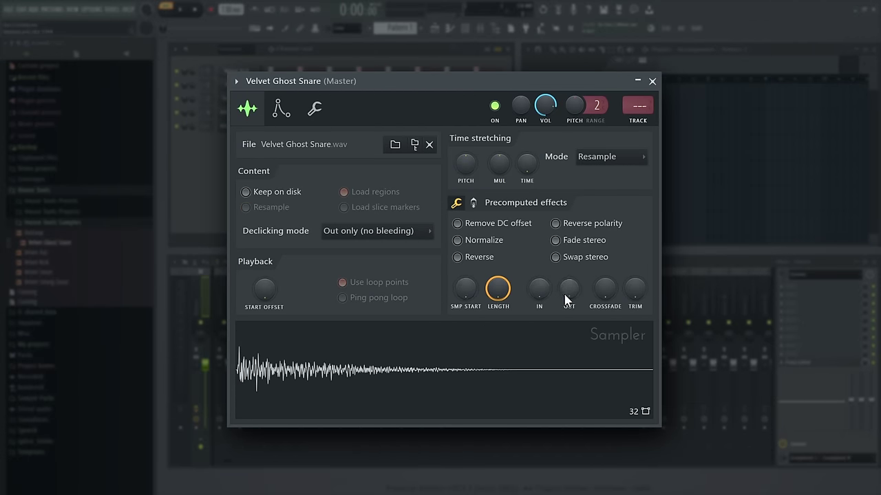
# - Increase the Velvet Ghost Snare's fade-out, slightly adjust its channel pitch, and close its settings
pyautogui.moveTo(568, 292); pyautogui.dragTo(580, 177)
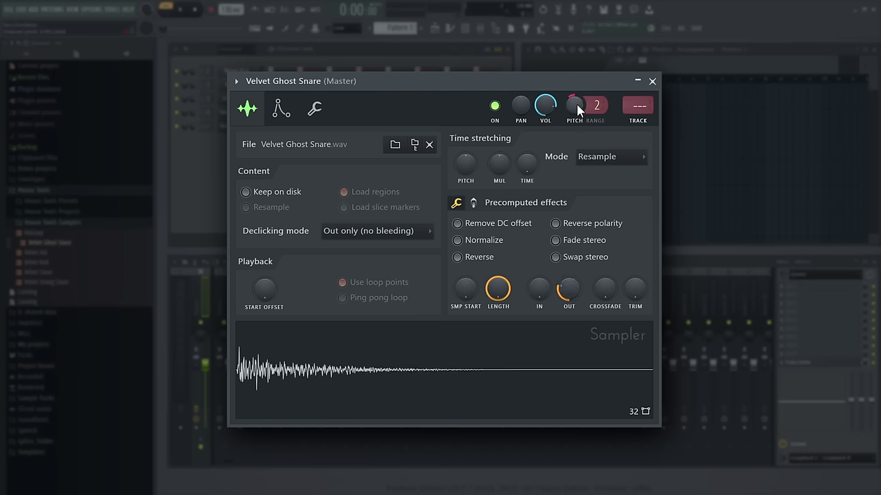
pyautogui.moveTo(594, 105); pyautogui.dragTo(594, 93)
pyautogui.click(652, 82)
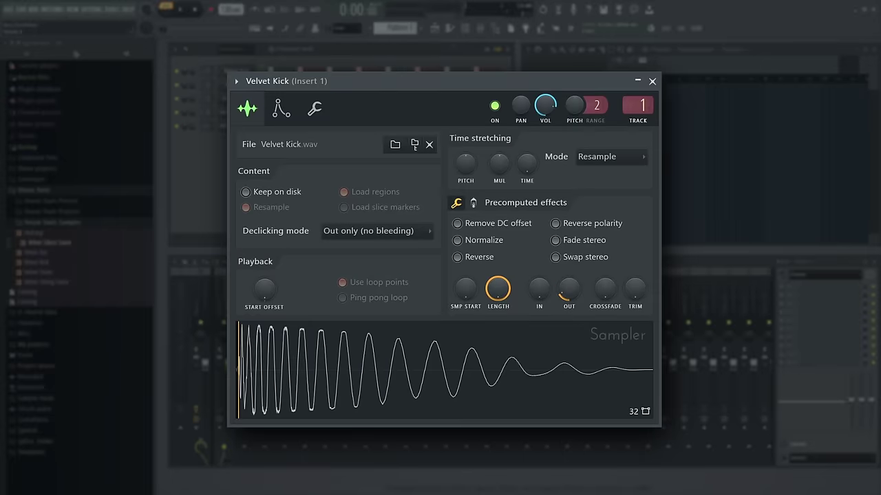
# - Slightly adjust the Pogo pitch bend in the Velvet Kick's precomputed effects and close its settings
pyautogui.click(473, 203)
pyautogui.moveTo(627, 290)
pyautogui.mouseDown()
pyautogui.moveTo(627, 279)
pyautogui.moveTo(634, 298)
pyautogui.mouseUp()
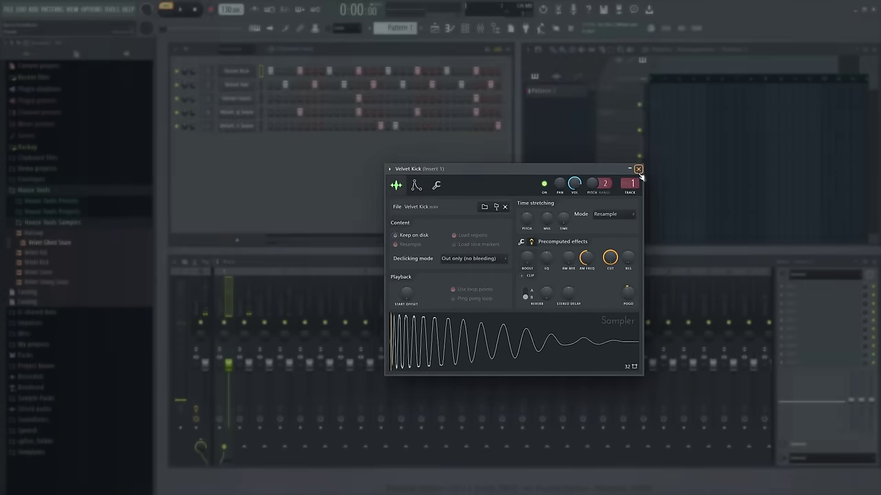
pyautogui.click(652, 80)
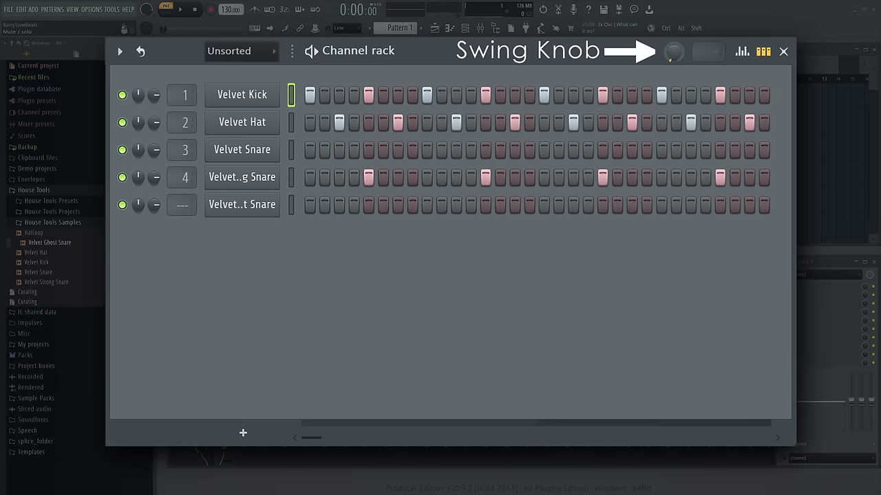
# - Raise the Channel rack's swing amount and listen to its effect on the drum pattern
pyautogui.moveTo(673, 51)
pyautogui.mouseDown()
pyautogui.moveTo(673, 38)
pyautogui.moveTo(677, 57)
pyautogui.moveTo(677, 45)
pyautogui.mouseUp()
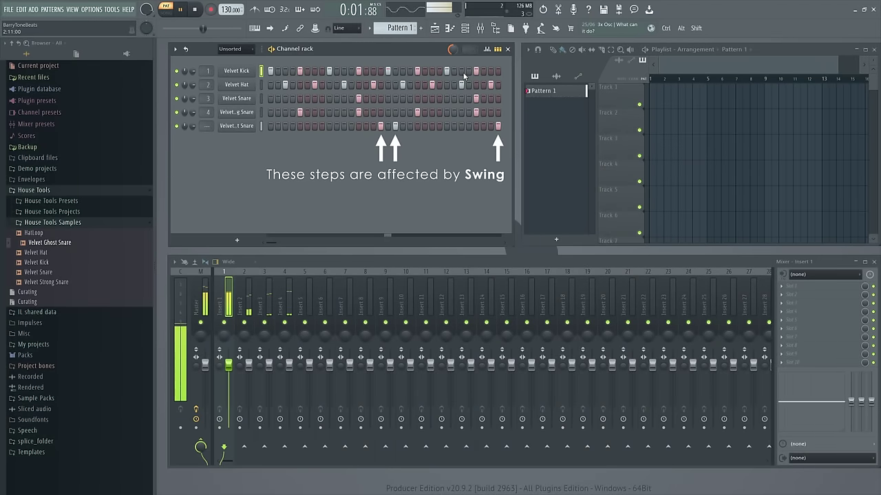
pyautogui.press('space')
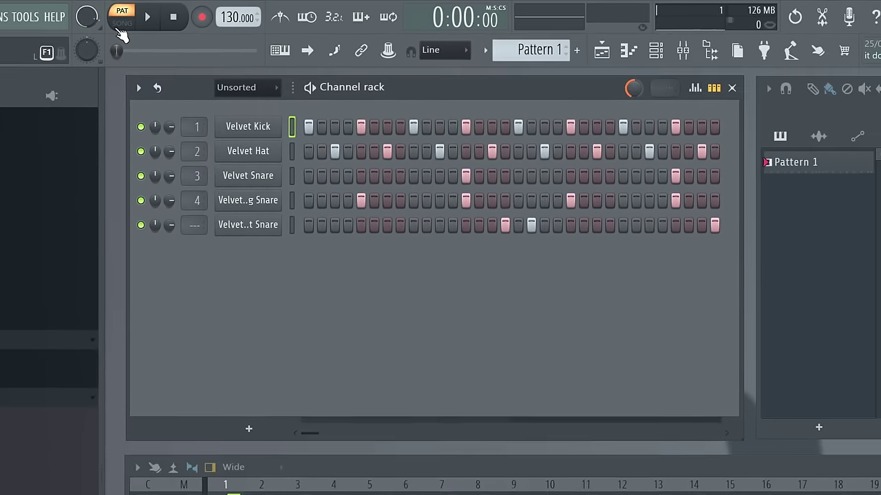
# - In song mode, paint four Pattern 1 clips across bars 1 to 8 of Track 1 and play the arrangement
pyautogui.click(109, 28)
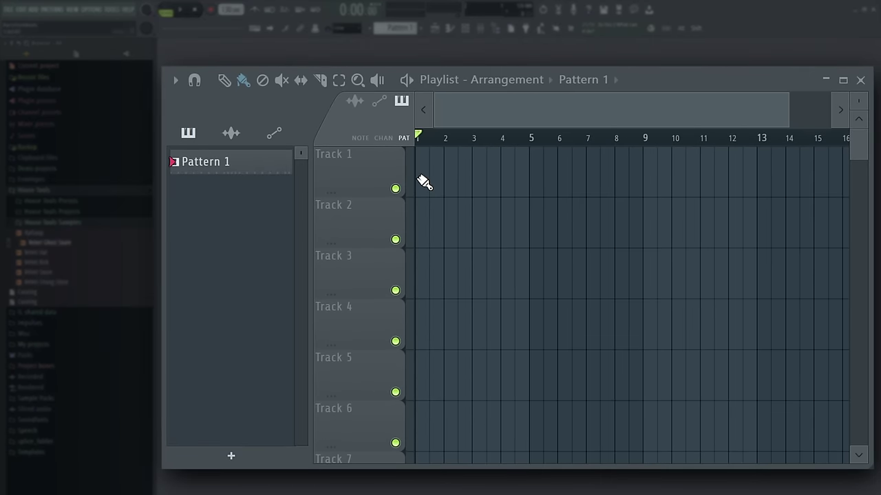
pyautogui.moveTo(425, 182); pyautogui.dragTo(637, 189)
pyautogui.press('space')
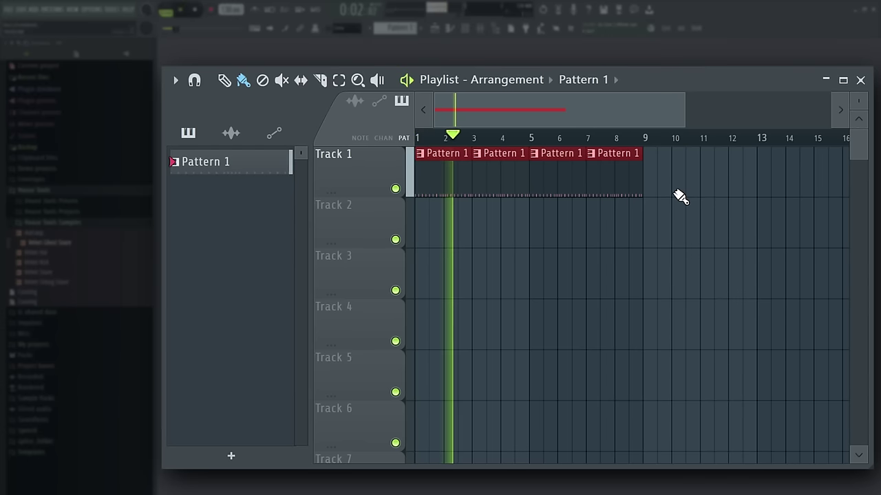
pyautogui.press('space')
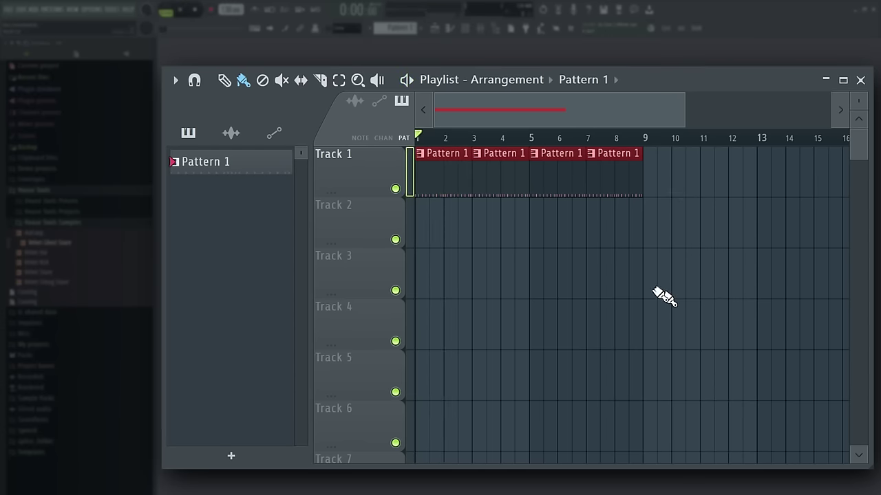
# - Rename playlist Track 1 as Drums with a blue-purple color, and auto-name its clips to match
pyautogui.rightClick(393, 183)
pyautogui.click(417, 153)
pyautogui.write('Drums')
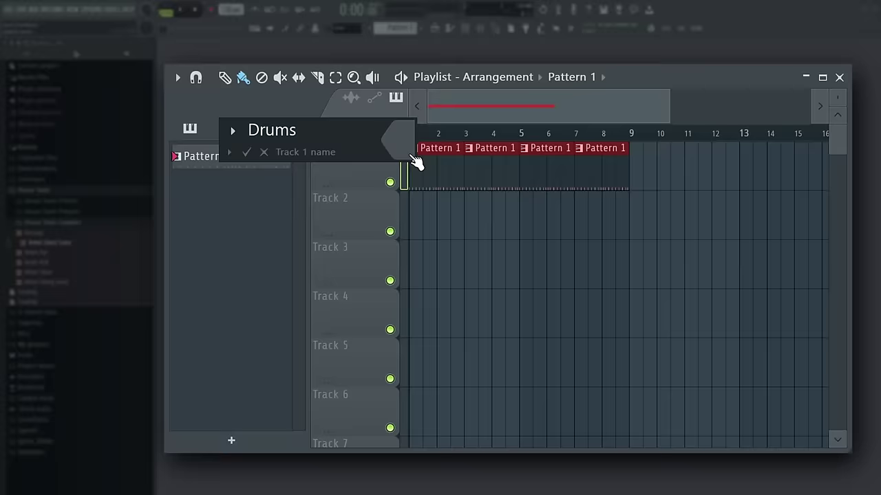
pyautogui.click(411, 153)
pyautogui.click(467, 144)
pyautogui.click(600, 458)
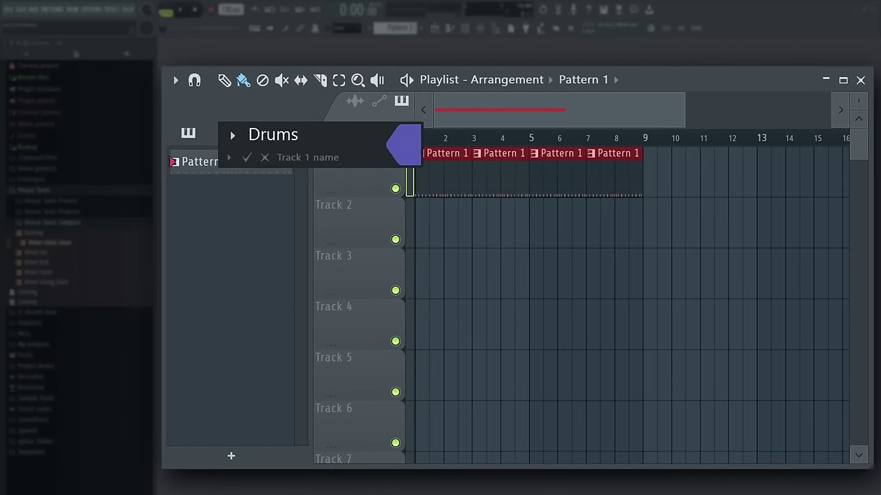
pyautogui.press('Return')
pyautogui.rightClick(351, 174)
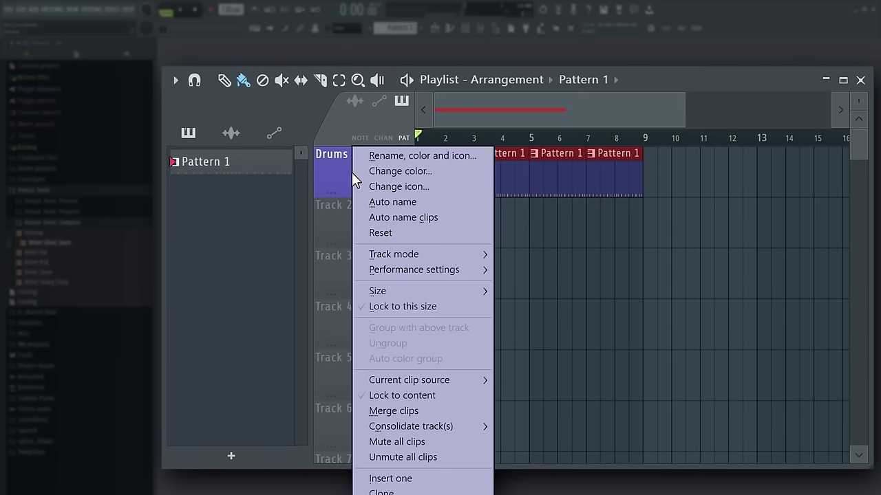
pyautogui.click(373, 213)
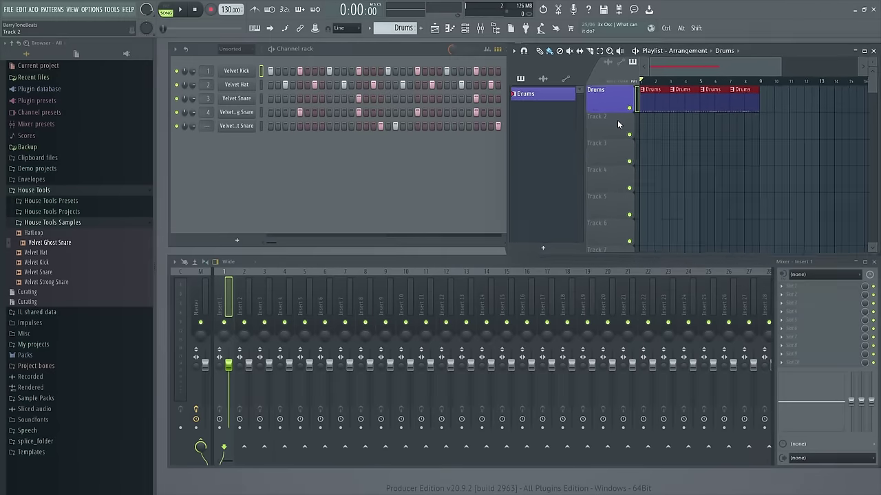
# - Color the selected drum channels with a gradient starting from Dark Slate Blue (#595BB5)
pyautogui.click(175, 50)
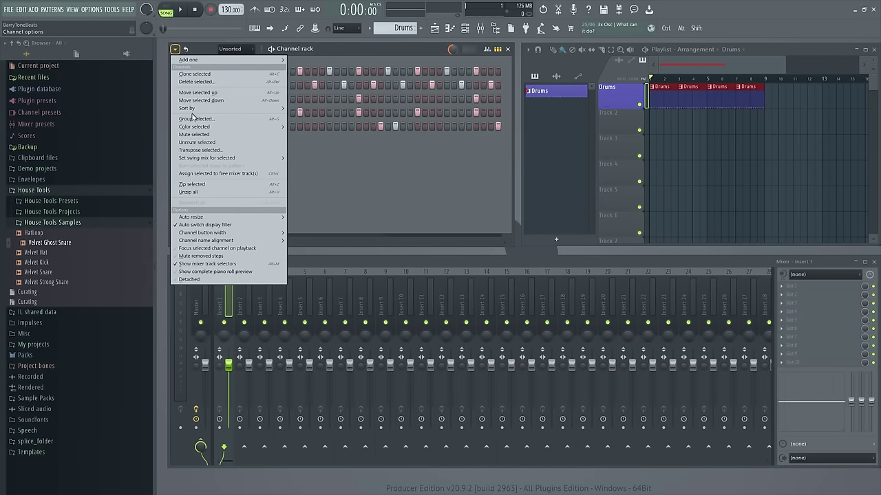
pyautogui.moveTo(195, 127)
pyautogui.click(306, 133)
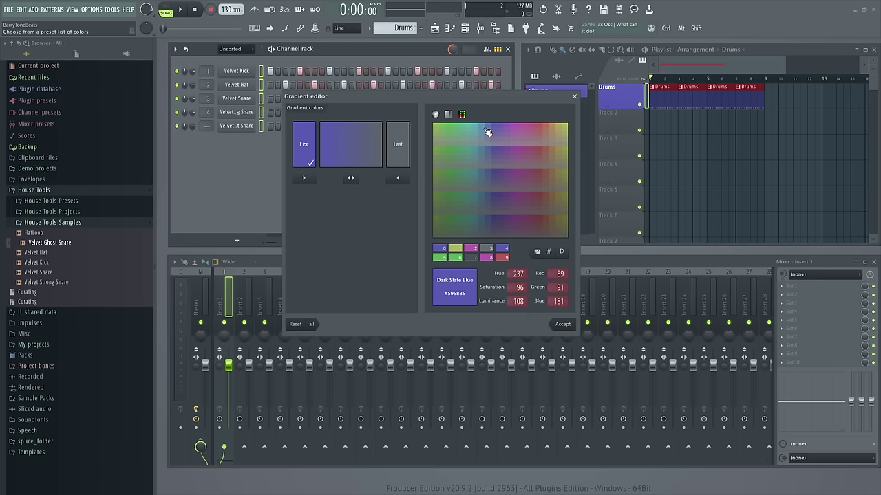
pyautogui.click(562, 325)
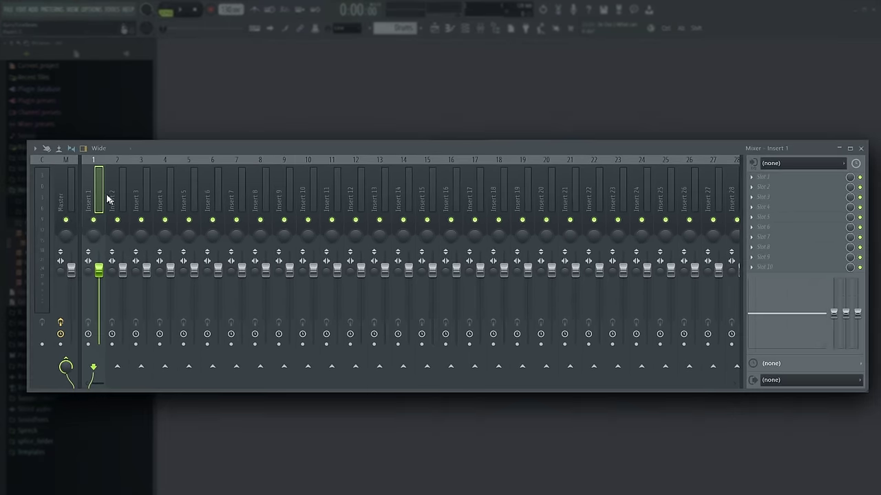
# - Route the selected drum channels to consecutive mixer tracks starting from Insert 1, and play the song to check their levels
pyautogui.rightClick(100, 192)
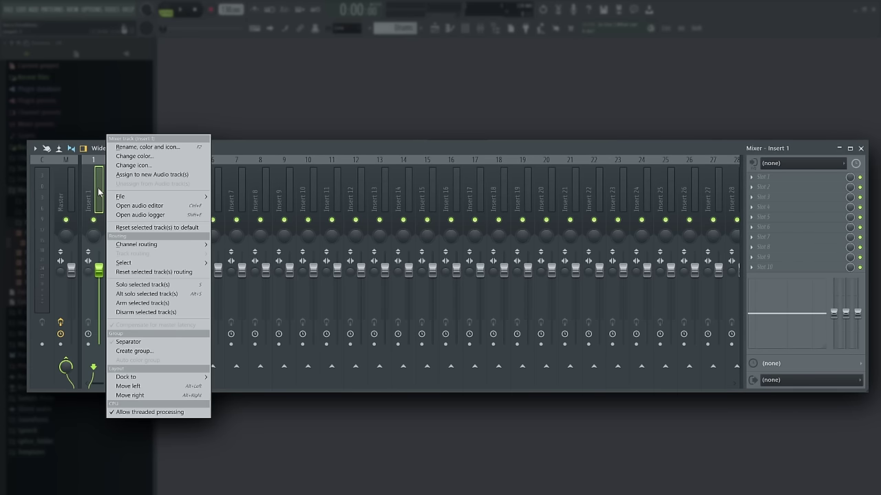
pyautogui.moveTo(138, 246)
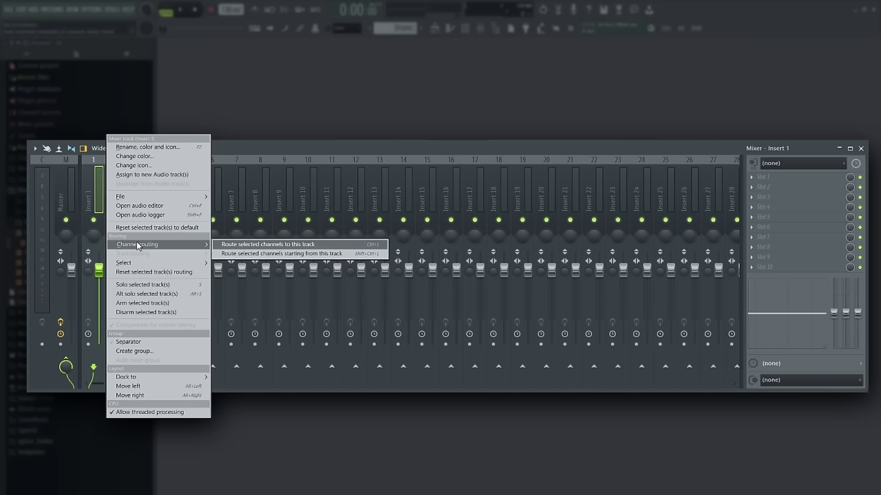
pyautogui.click(274, 254)
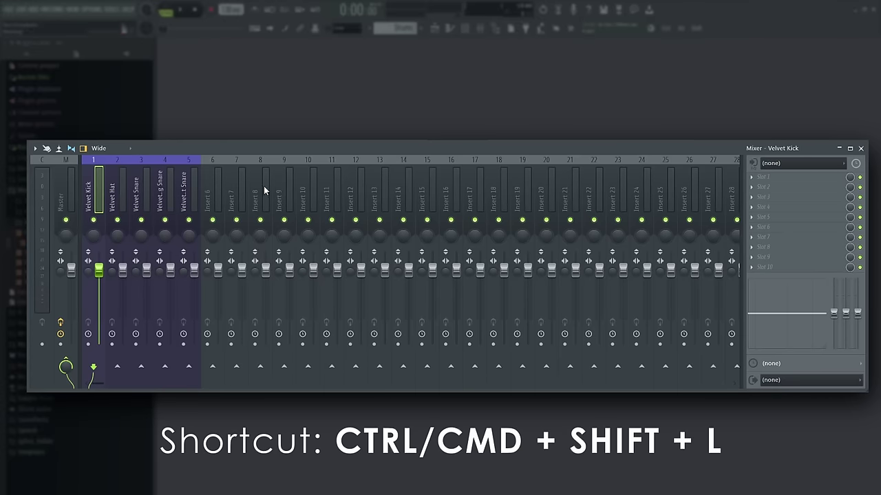
pyautogui.press('space')
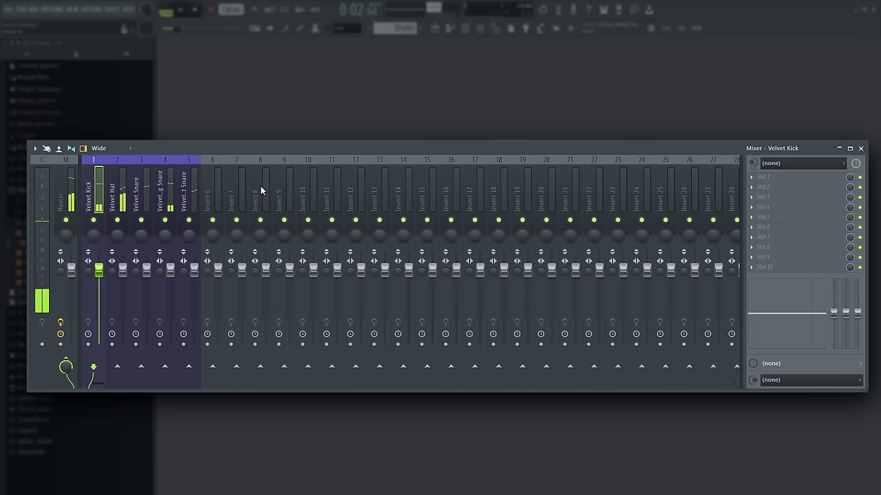
pyautogui.press('space')
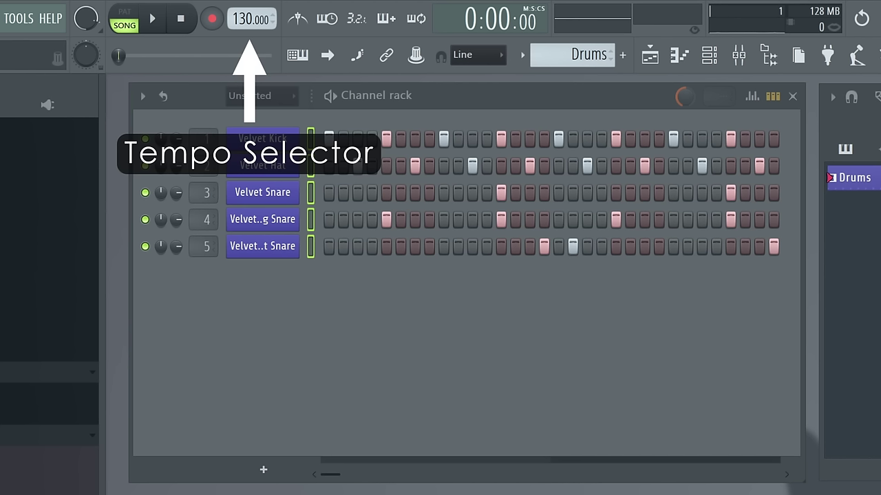
# - Set the project tempo to 124 BPM and play the drum arrangement at the new speed
pyautogui.rightClick(246, 21)
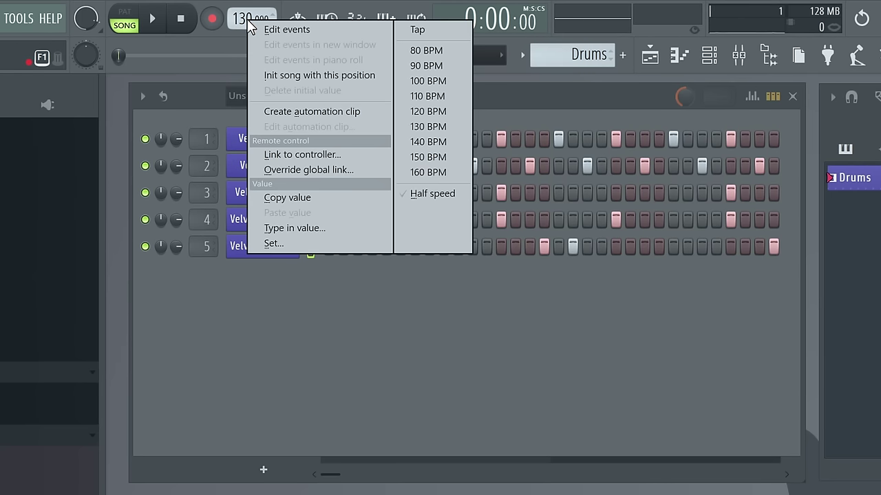
pyautogui.click(269, 230)
pyautogui.write('124')
pyautogui.press('Return')
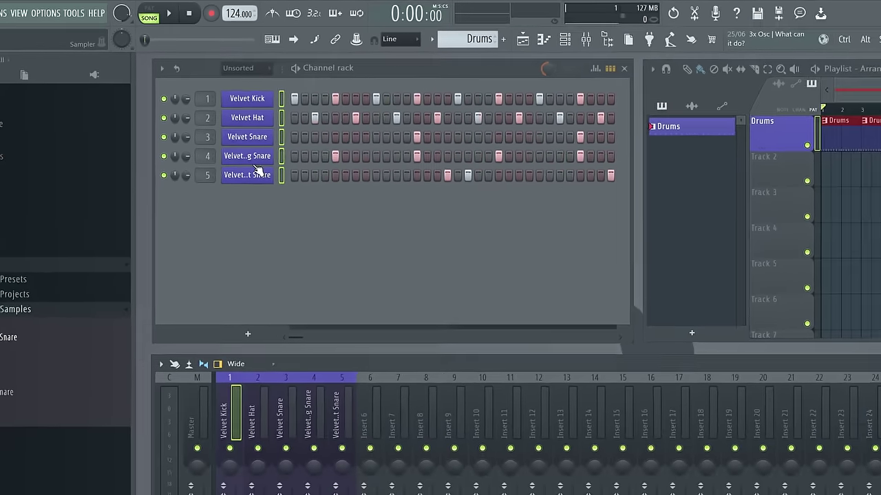
pyautogui.press('space')
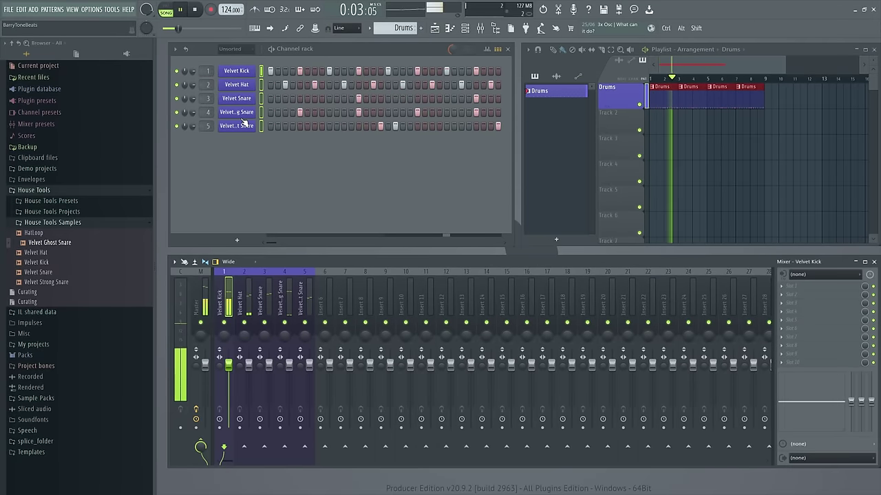
pyautogui.press('space')
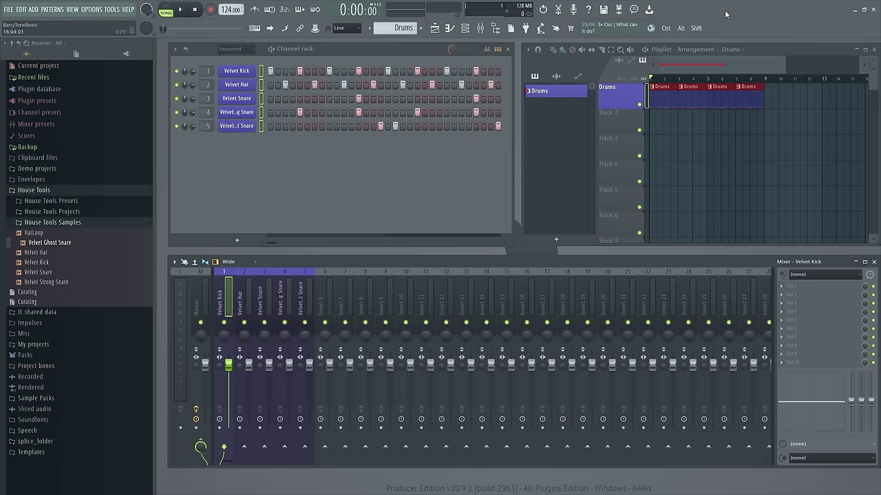
# - Add Slicex as an instrument track on playlist Track 2 and load the HatLoop sample into it
pyautogui.press('F8')
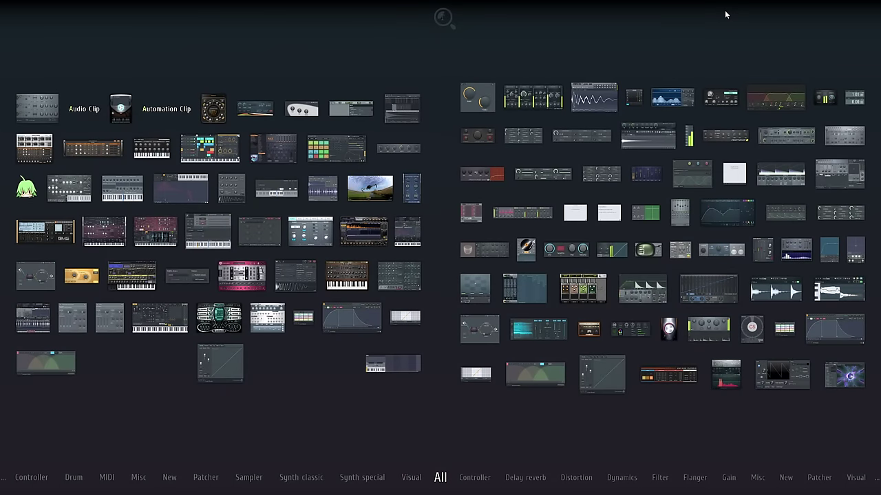
pyautogui.write('Slic')
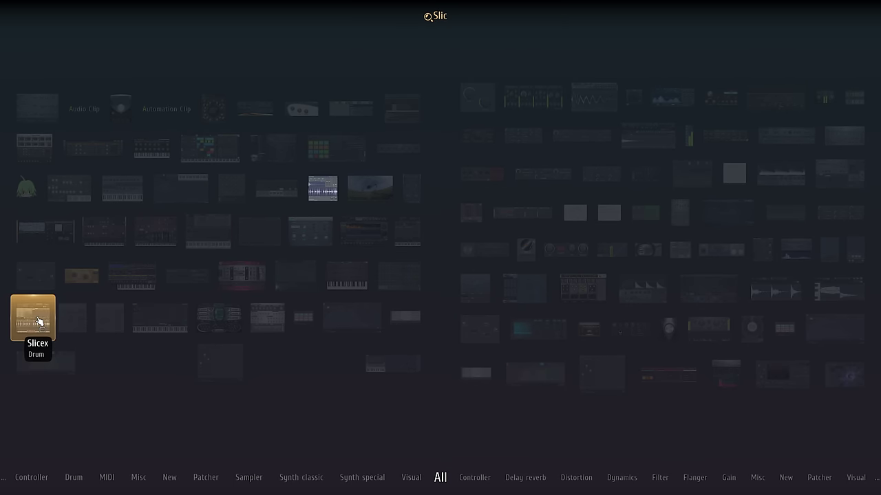
pyautogui.moveTo(39, 321)
pyautogui.mouseDown()
pyautogui.moveTo(344, 286)
pyautogui.moveTo(634, 127)
pyautogui.moveTo(621, 129)
pyautogui.mouseUp()
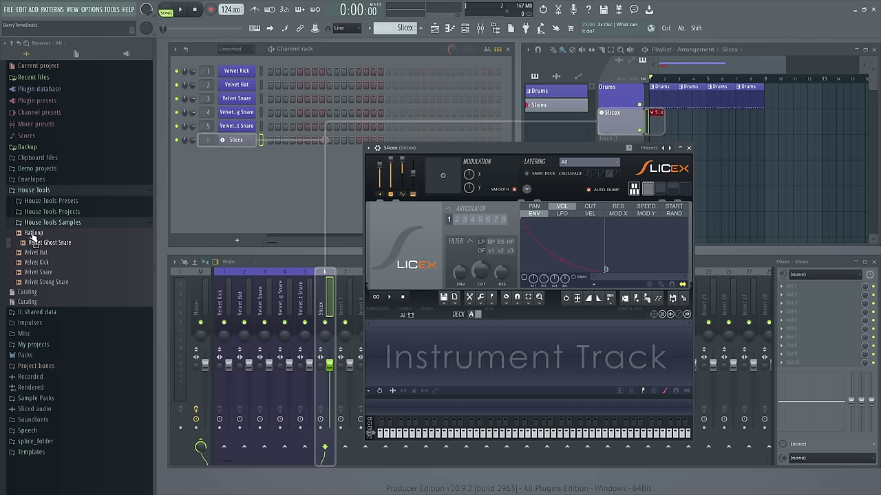
pyautogui.moveTo(33, 236); pyautogui.dragTo(487, 360)
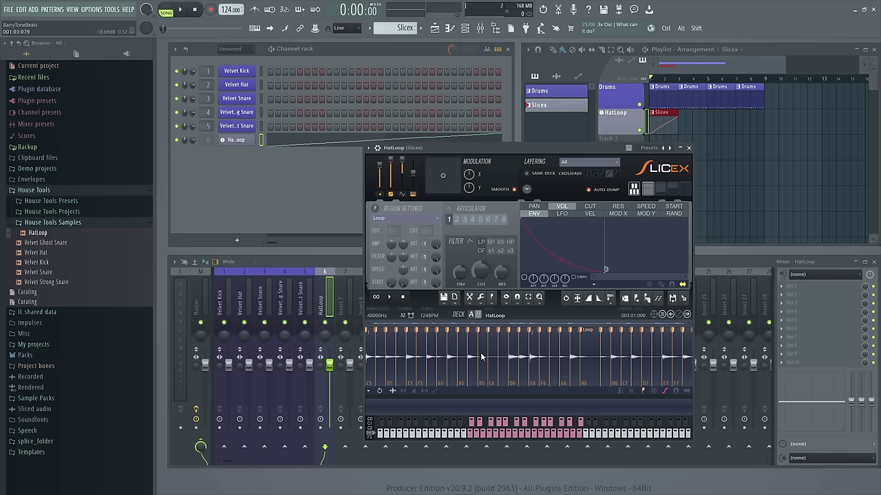
# - Switch to pattern mode and audition the sliced HatLoop pattern on its own
pyautogui.press('space')
pyautogui.click(165, 11)
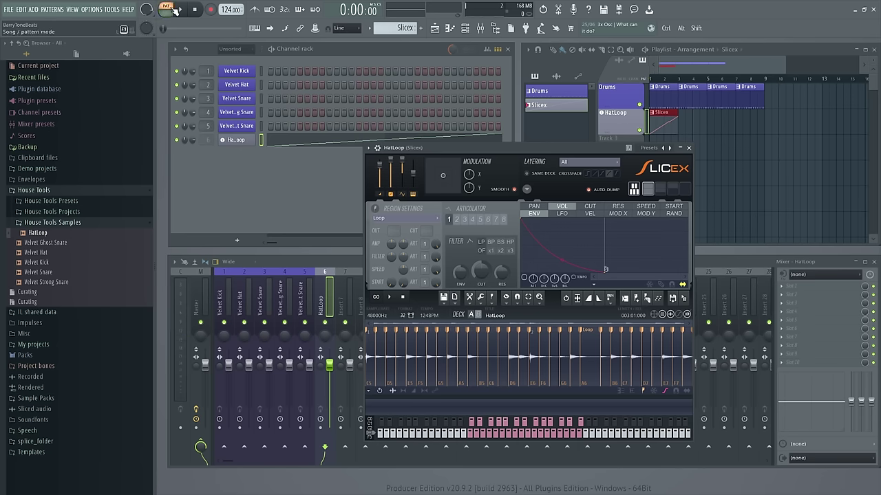
pyautogui.click(180, 10)
pyautogui.click(195, 11)
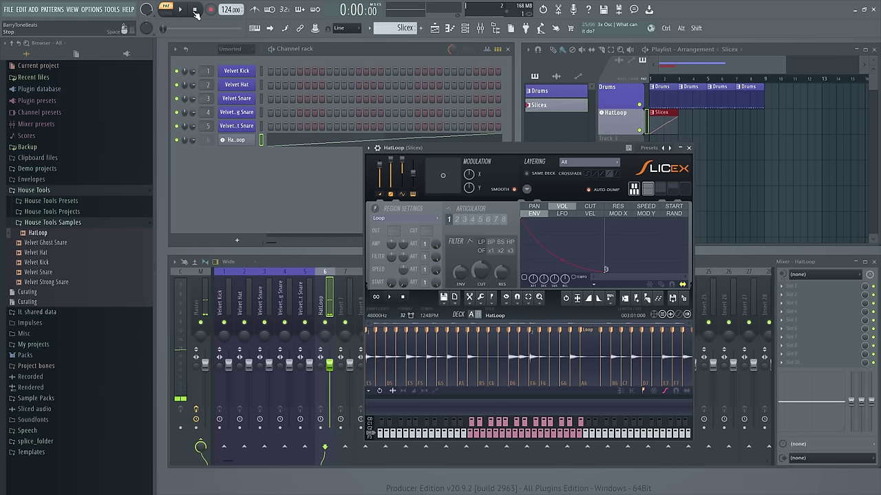
# - Match the HatLoop track to the Drums color, repeat its clip across bars 1 to 8, and play it with the drums in song mode
pyautogui.click(617, 124)
pyautogui.press('space')
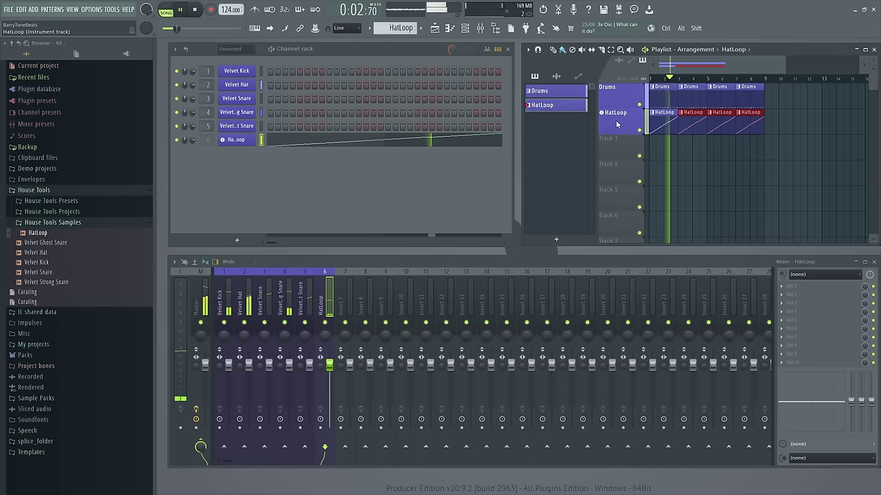
pyautogui.press('space')
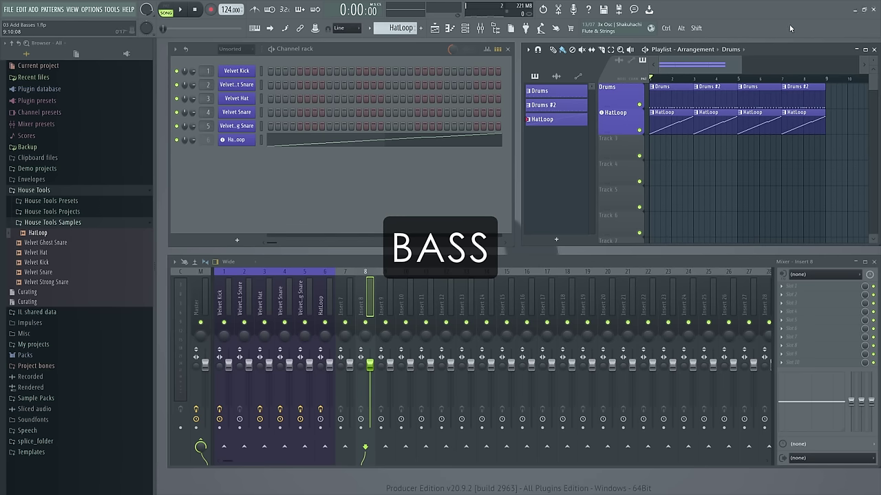
# - Find FLEX in the plugin picker and add it as an instrument track below HatLoop
pyautogui.press('F8')
pyautogui.write('fle')
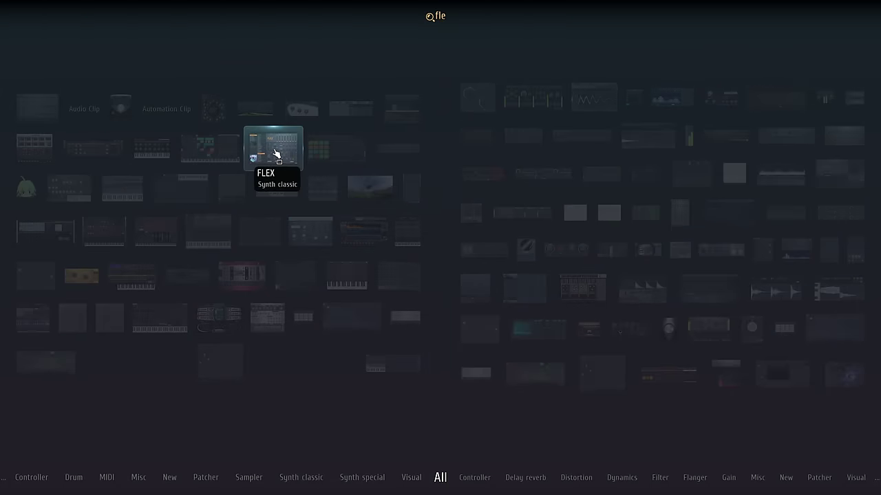
pyautogui.click(275, 153)
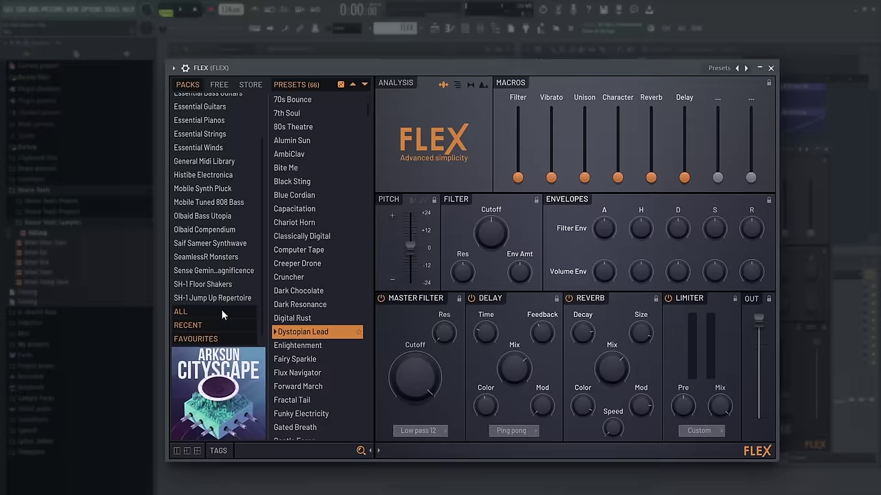
# - Search all FLEX packs for "house", load the House Classic preset and close the plugin window
pyautogui.click(371, 363)
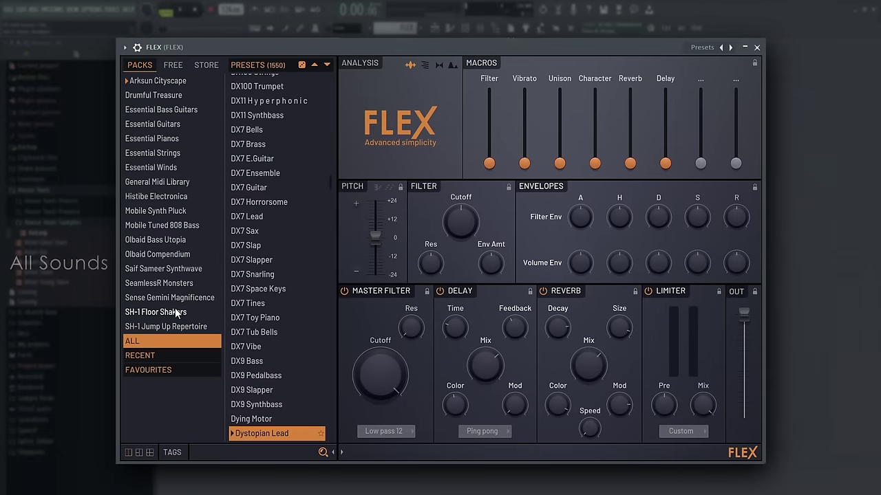
pyautogui.click(210, 454)
pyautogui.write('house')
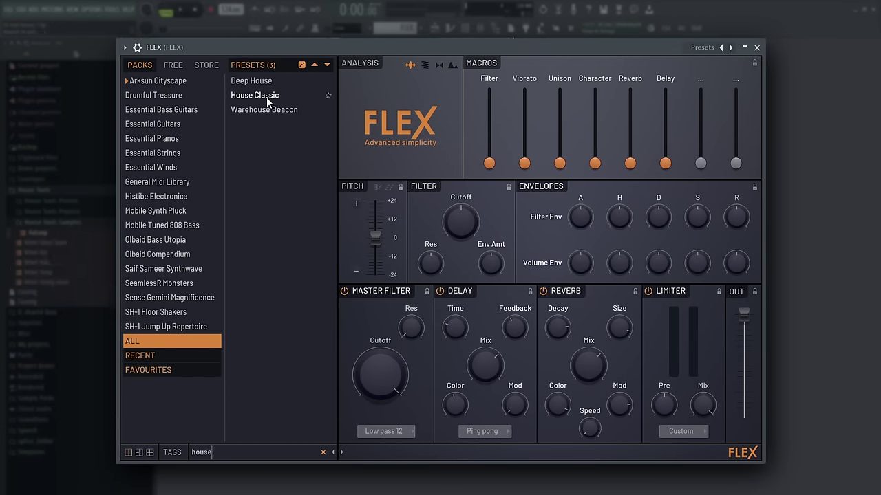
pyautogui.click(266, 96)
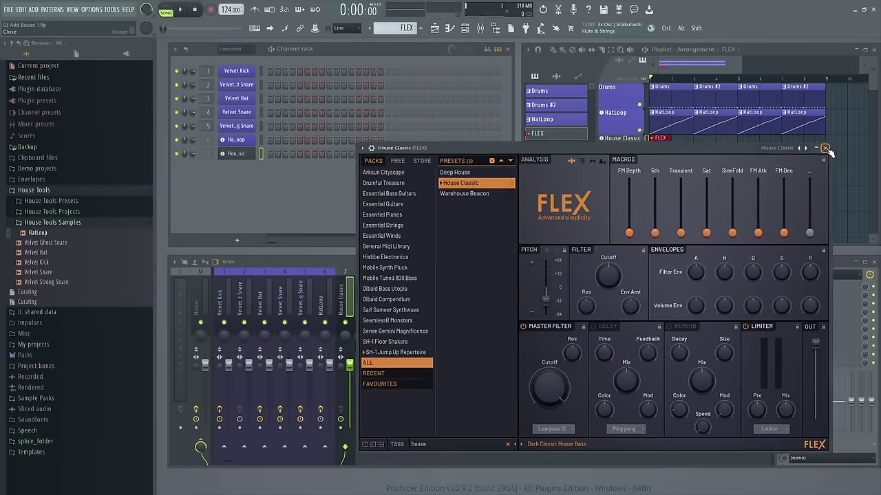
pyautogui.click(768, 64)
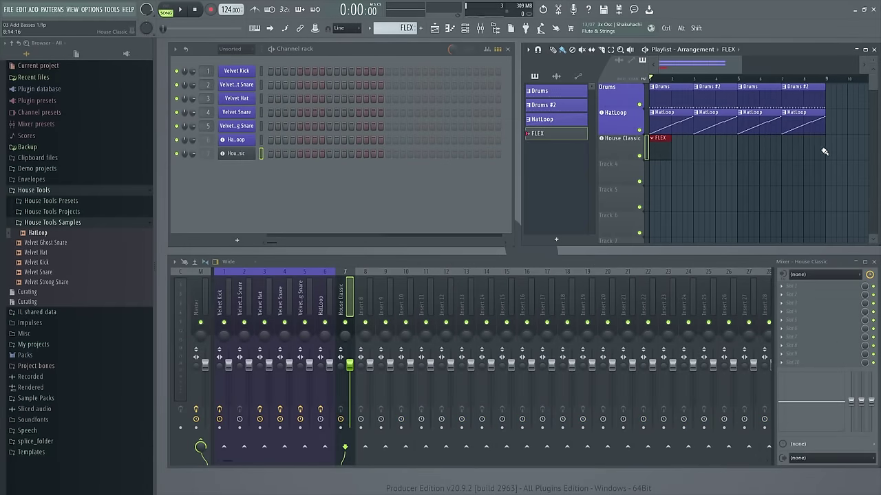
# - In the House Classic piano roll, draw an eight-bar syncopated bassline of off-beat A3 notes, with F3, C4 and G3 notes in the last two bars
pyautogui.doubleClick(665, 150)
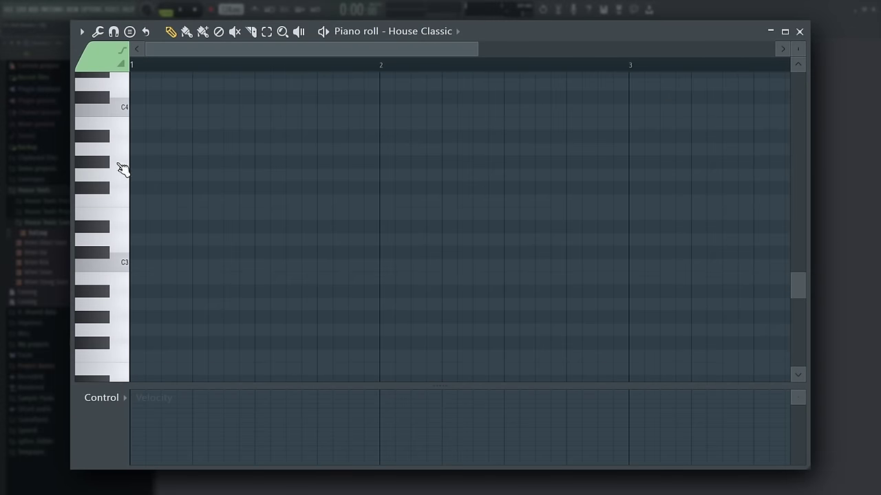
pyautogui.click(123, 159)
pyautogui.click(166, 149)
pyautogui.click(243, 149)
pyautogui.click(290, 149)
pyautogui.click(368, 148)
pyautogui.click(425, 150)
pyautogui.click(504, 150)
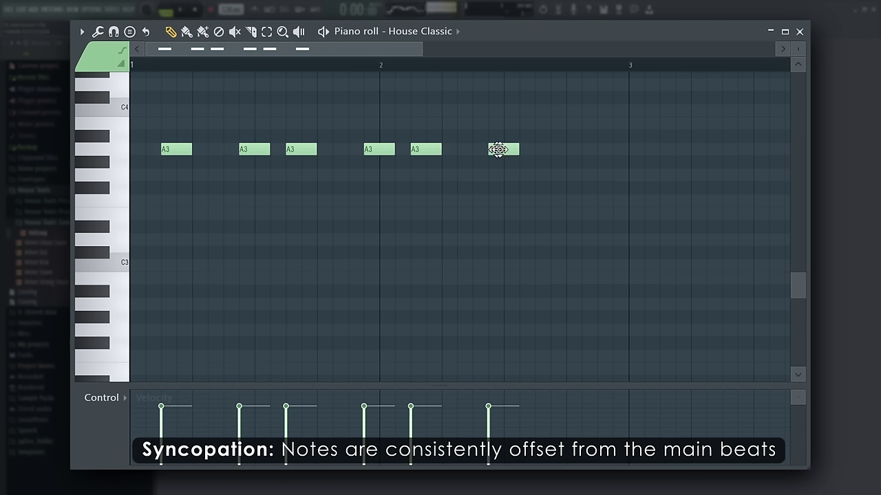
pyautogui.click(550, 149)
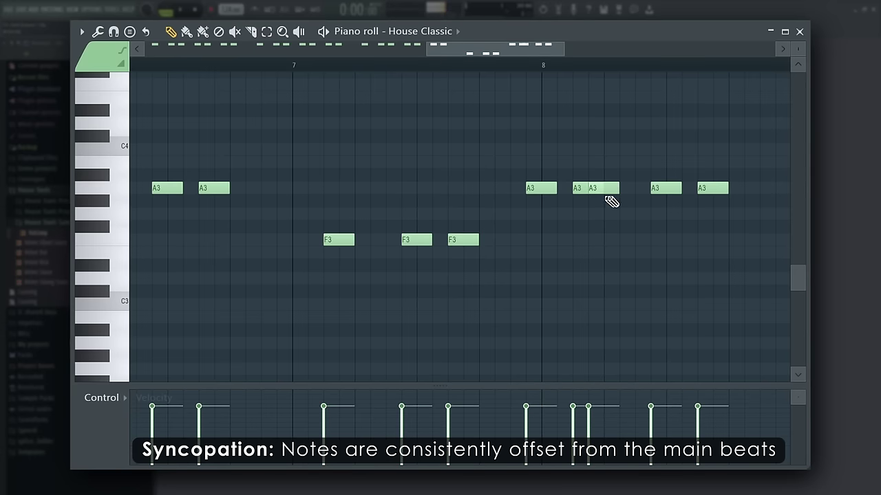
pyautogui.click(761, 213)
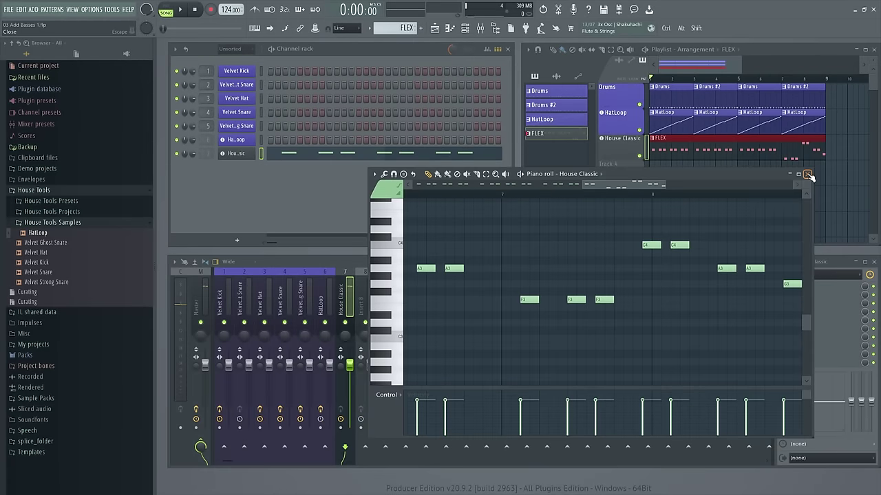
# - Play the arrangement with the bassline and lower the House Classic mixer track's volume
pyautogui.press('space')
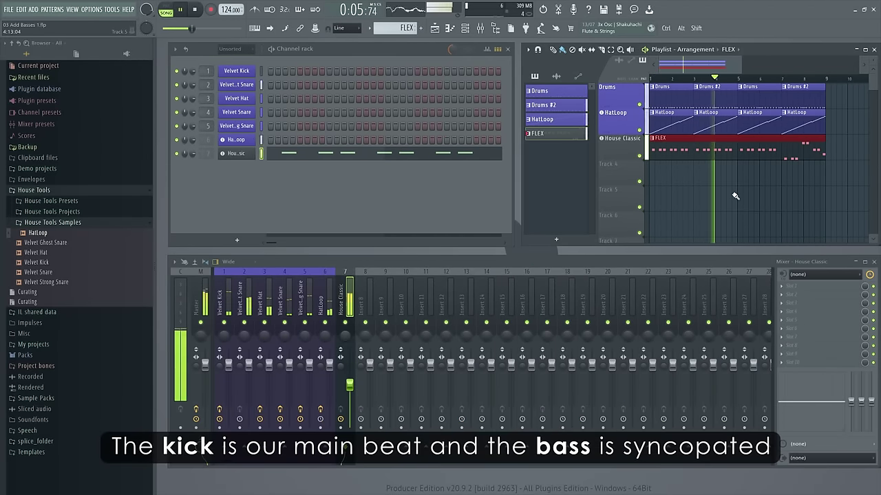
pyautogui.press('space')
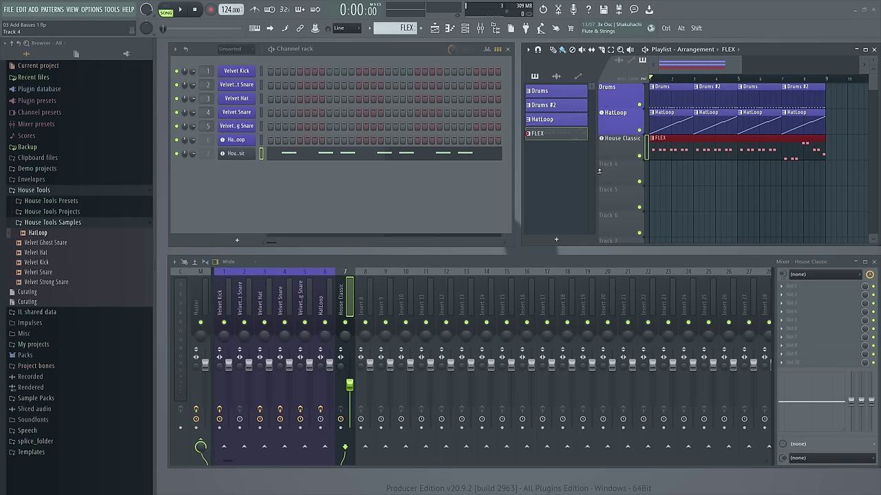
# - Clone the House Classic playlist track along with its patterns, audio clips, automations and effects
pyautogui.rightClick(617, 150)
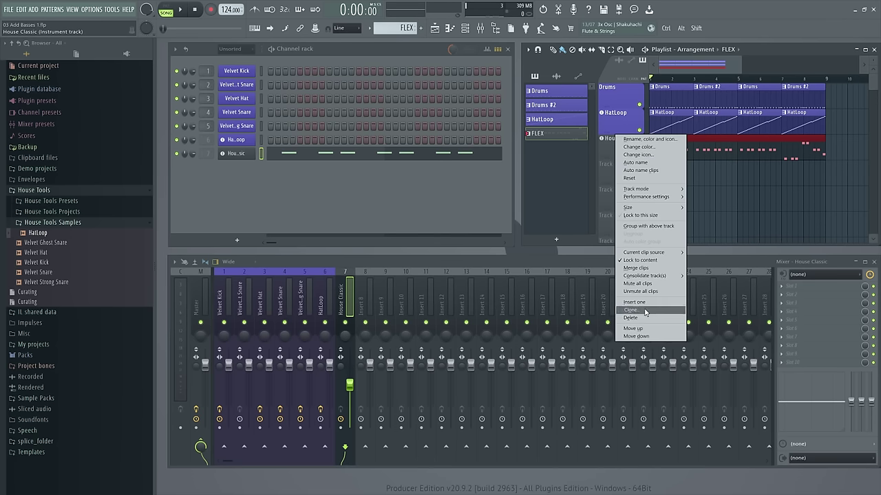
pyautogui.click(645, 311)
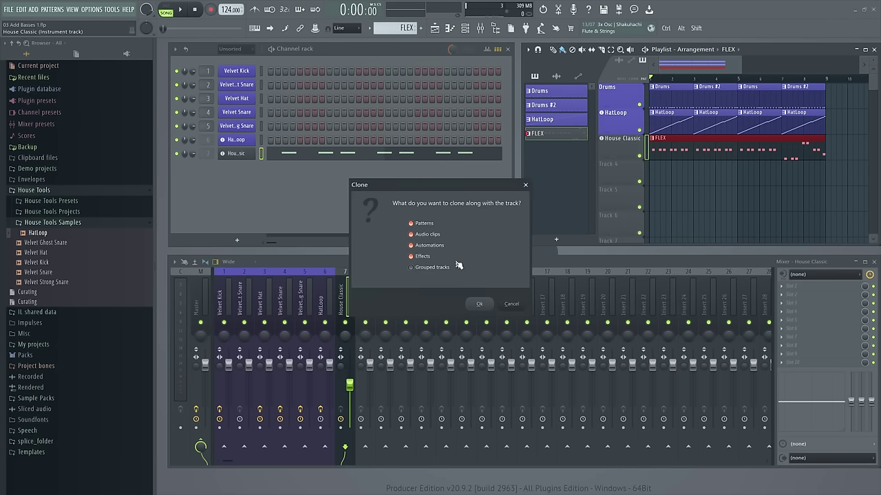
pyautogui.click(479, 304)
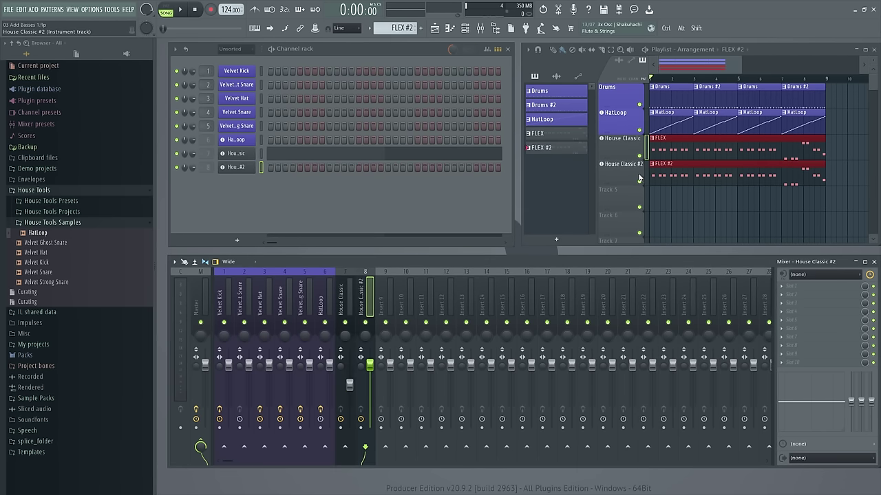
# - Replace the cloned House Classic #2 channel's instrument with the House Donk (Sytrus) preset from House Tools Presets, and play the layered basses
pyautogui.click(79, 200)
pyautogui.moveTo(48, 221); pyautogui.dragTo(234, 168)
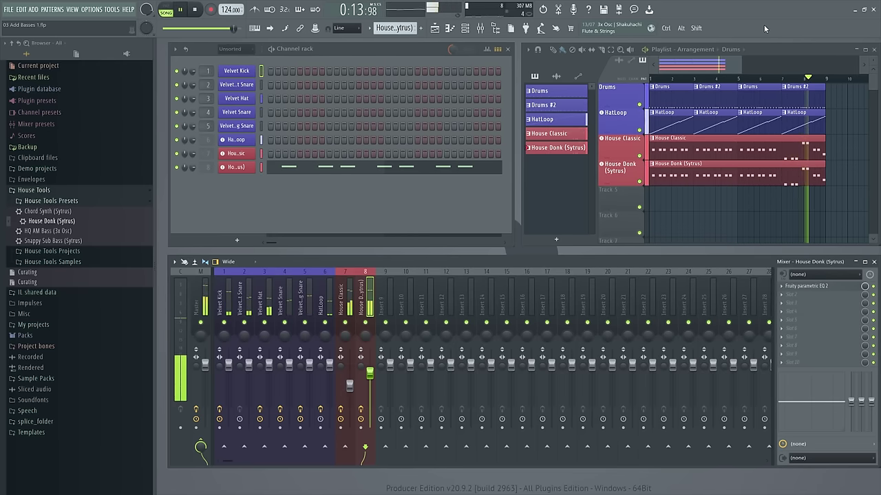
pyautogui.press('space')
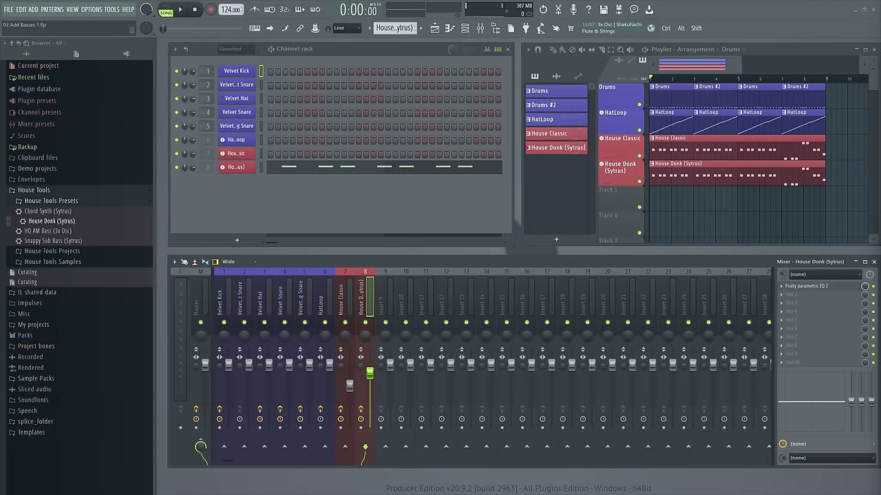
# - Move the empty Insert 9 mixer track to the first insert position, ahead of Velvet Kick
pyautogui.click(386, 295)
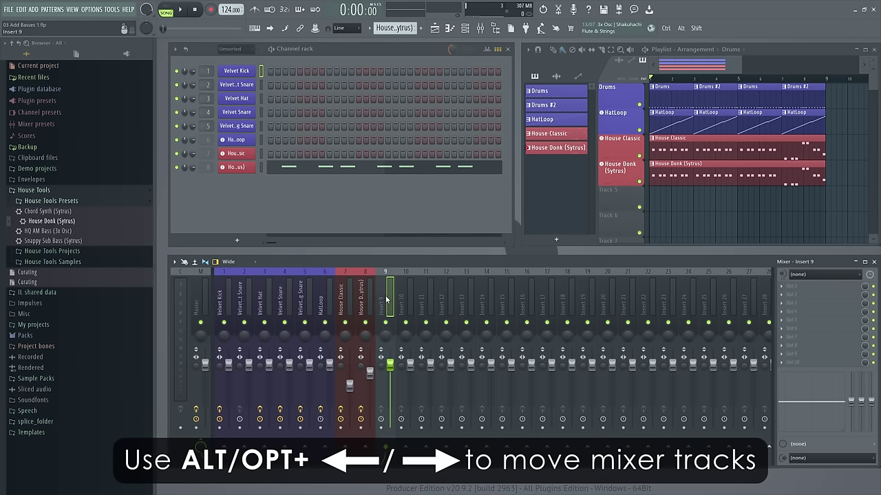
pyautogui.hotkey('alt', 'Left')
pyautogui.hotkey('alt', 'Left')
pyautogui.hotkey('alt', 'Left')
pyautogui.hotkey('alt', 'Left')
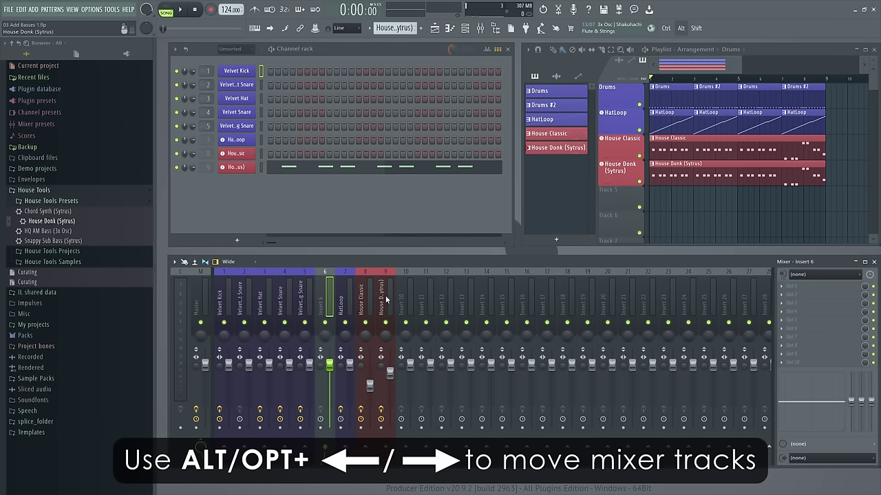
pyautogui.hotkey('alt', 'Left')
pyautogui.hotkey('alt', 'Left')
pyautogui.hotkey('alt', 'Left')
pyautogui.hotkey('alt', 'Left')
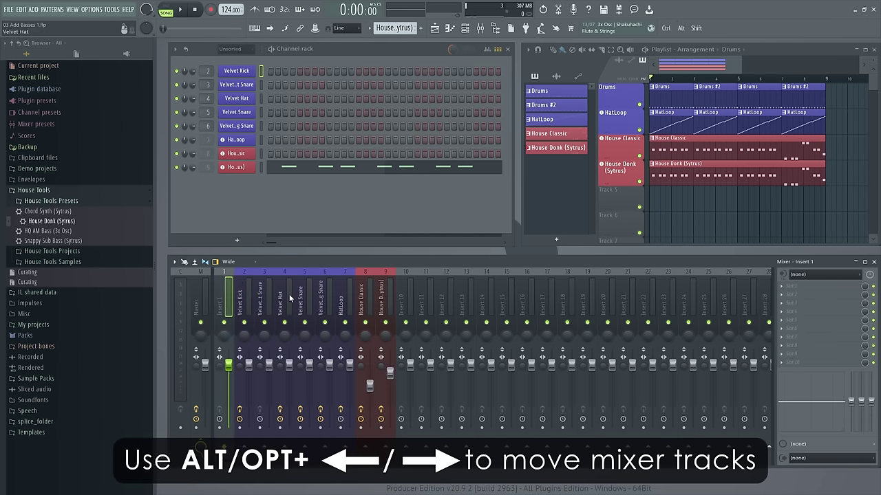
# - Load the SC Trig mixer track state onto the empty first insert
pyautogui.rightClick(229, 298)
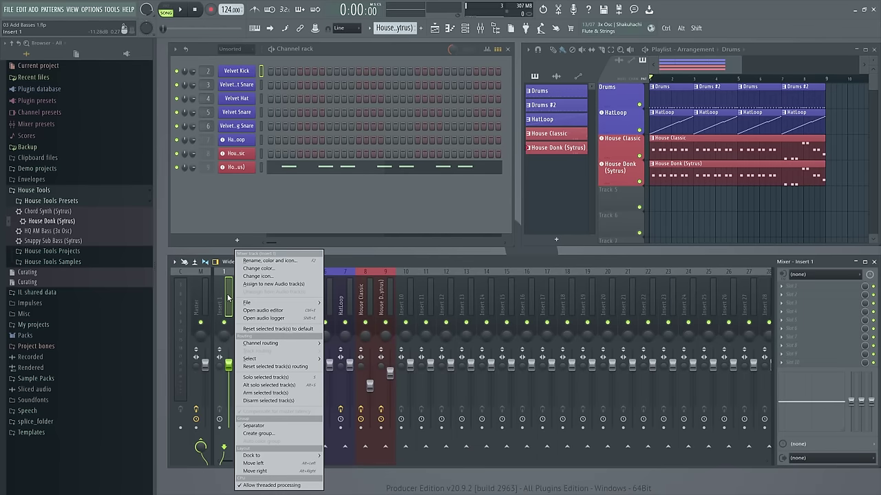
pyautogui.moveTo(244, 305)
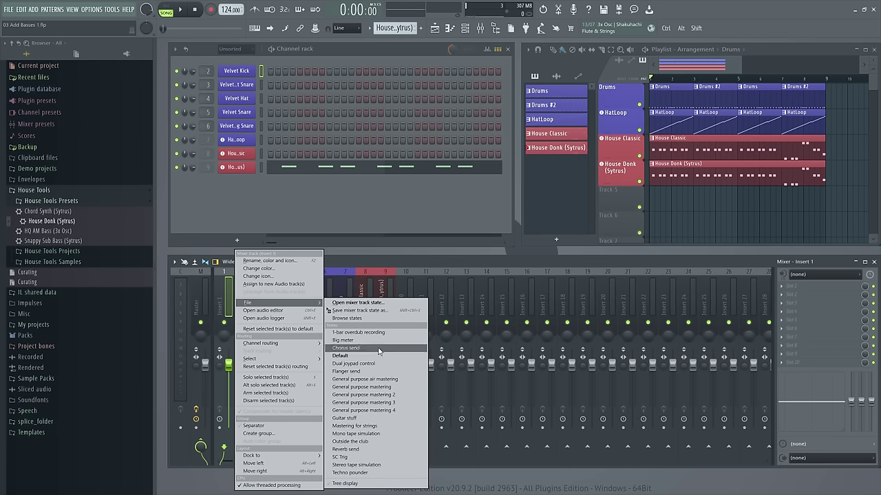
pyautogui.click(352, 458)
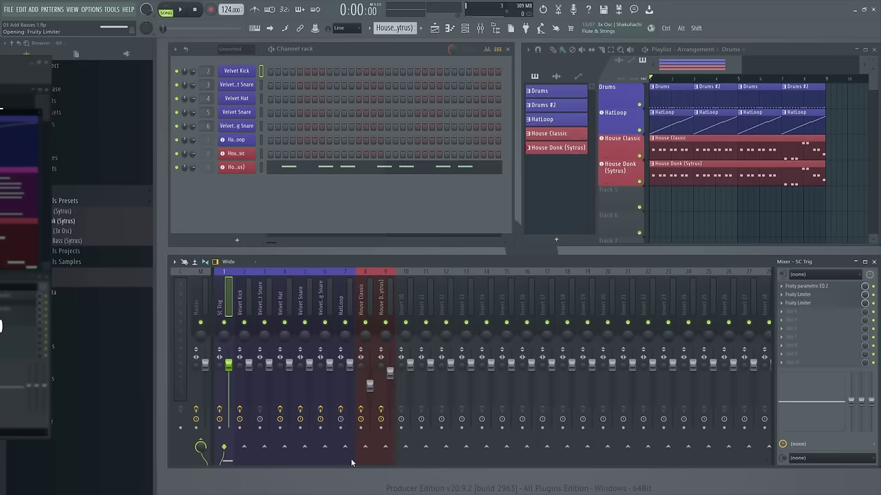
# - Unroute SC Trig from the master, route it to the House Classic and House Donk tracks, and send Velvet Kick into SC Trig
pyautogui.click(201, 448)
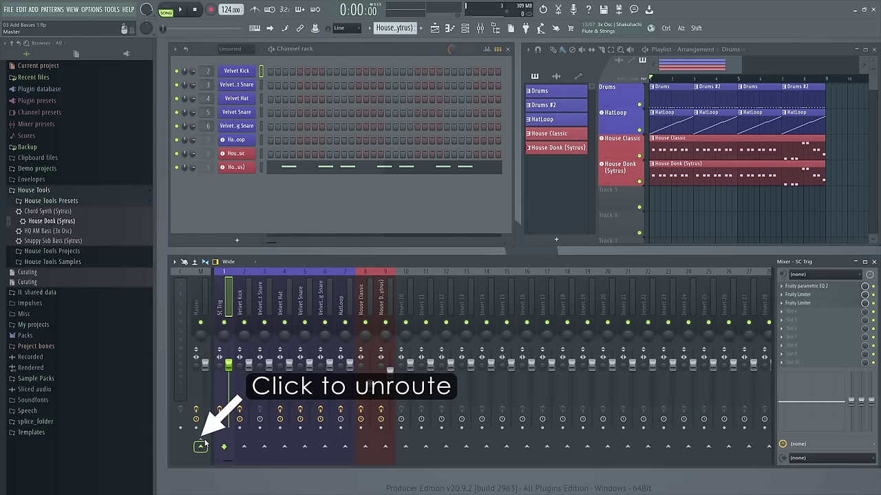
pyautogui.keyDown('shift'); pyautogui.click(365, 447); pyautogui.keyUp('shift')
pyautogui.keyDown('shift'); pyautogui.click(386, 447); pyautogui.keyUp('shift')
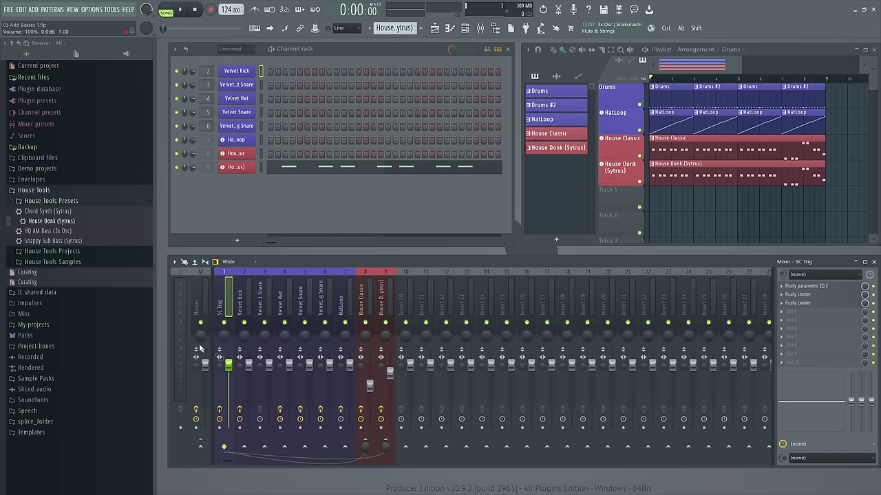
pyautogui.click(243, 306)
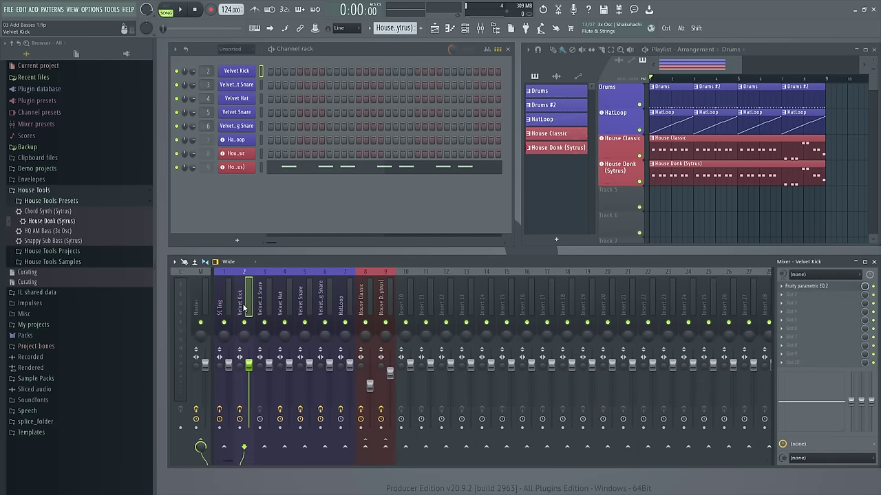
pyautogui.click(224, 447)
# - Load Fruity Limiter into effect slot 10 of the House Classic mixer track
pyautogui.click(364, 301)
pyautogui.click(792, 361)
pyautogui.moveTo(819, 313)
pyautogui.moveTo(750, 351)
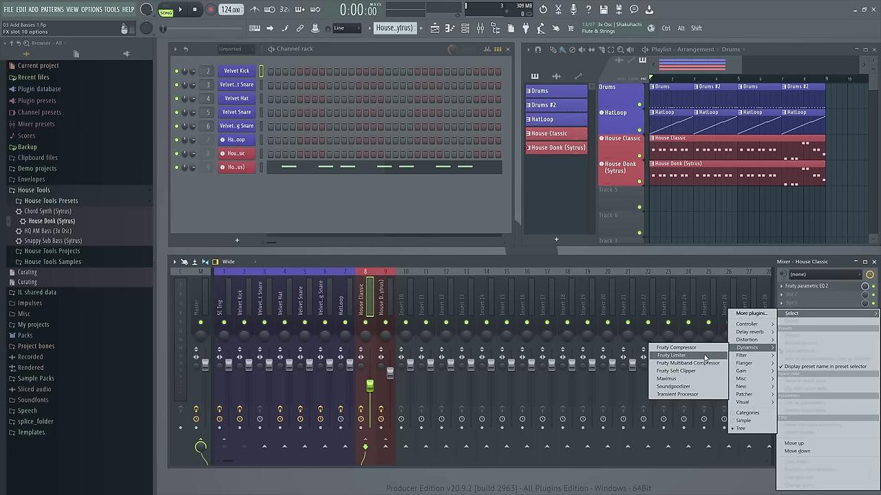
pyautogui.click(688, 356)
pyautogui.click(424, 81)
pyautogui.click(468, 171)
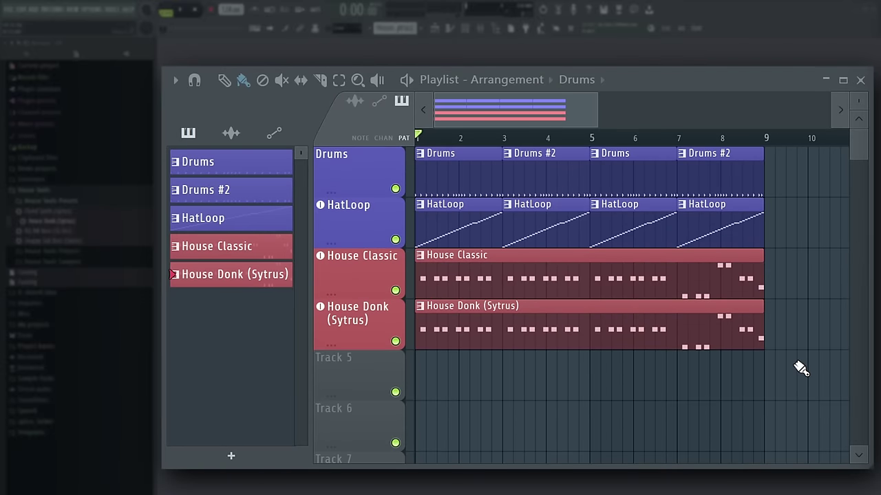
# - Duplicate all the playlist clips into bars 9 to 16 and delete the HatLoop clips from bars 1 to 8
pyautogui.moveTo(793, 397); pyautogui.dragTo(417, 169)
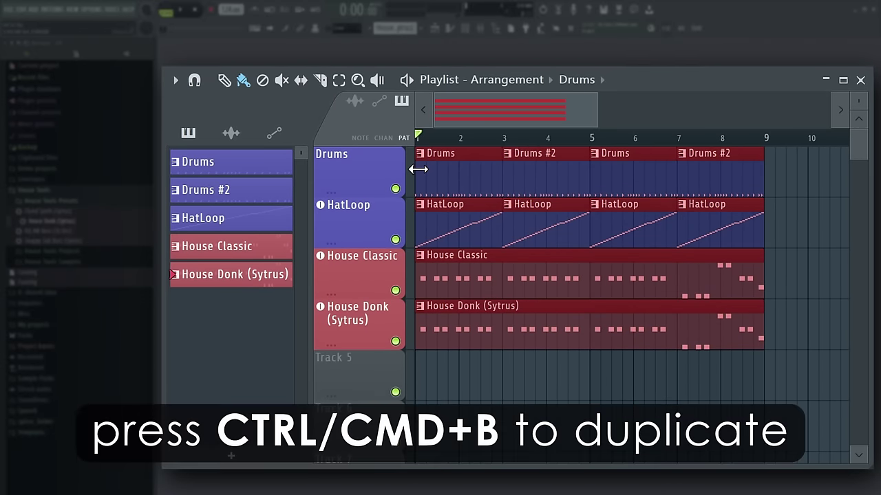
pyautogui.hotkey('ctrl', 'b')
pyautogui.moveTo(521, 138); pyautogui.dragTo(449, 127)
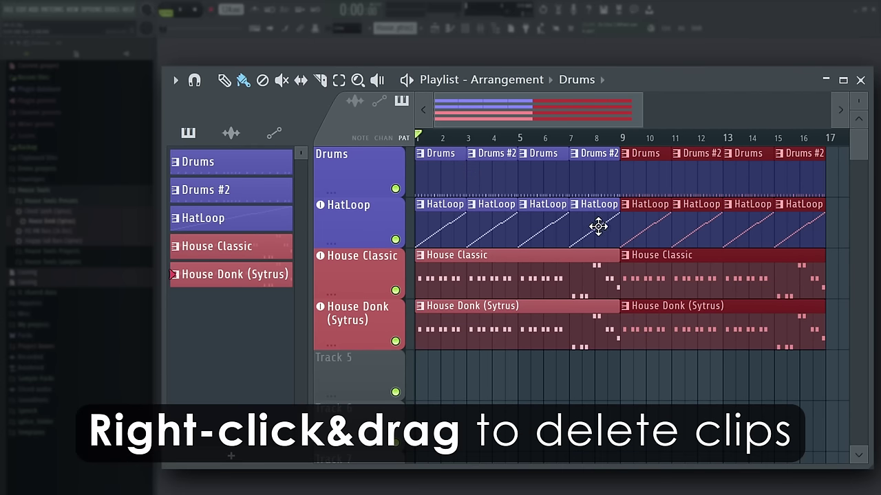
pyautogui.moveTo(597, 227)
pyautogui.mouseDown()
pyautogui.moveTo(601, 236)
pyautogui.moveTo(442, 231)
pyautogui.mouseUp()
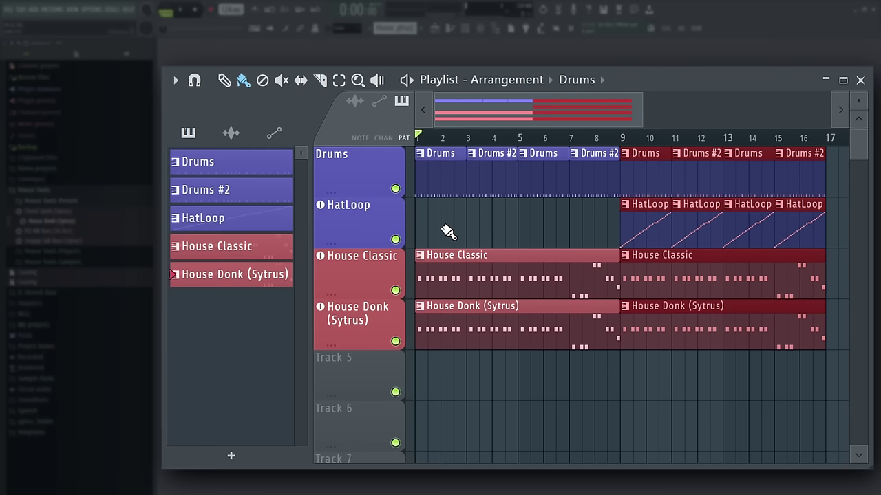
# - Make the four drum clips in bars 1 to 8 unique patterns
pyautogui.moveTo(593, 227); pyautogui.dragTo(404, 170)
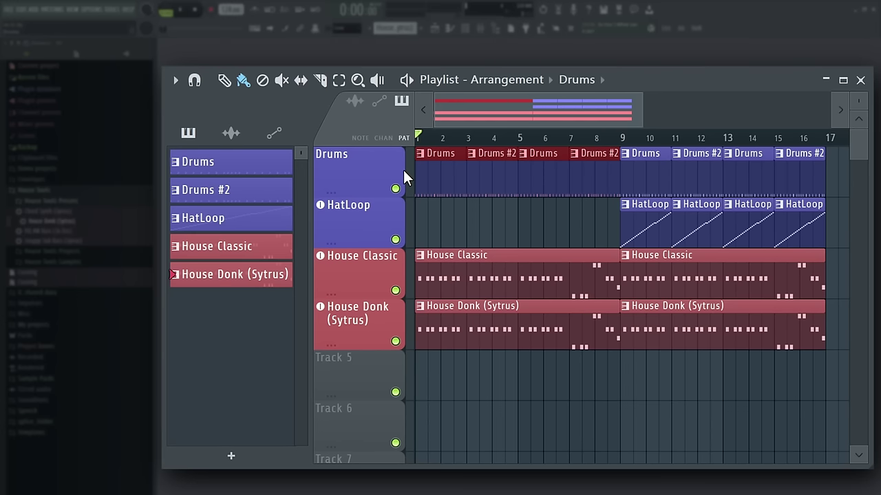
pyautogui.click(175, 80)
pyautogui.moveTo(227, 101)
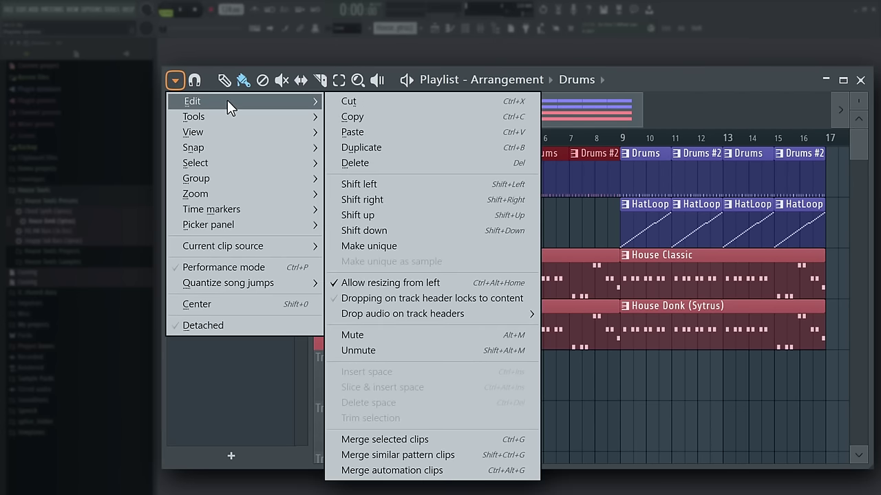
pyautogui.click(383, 244)
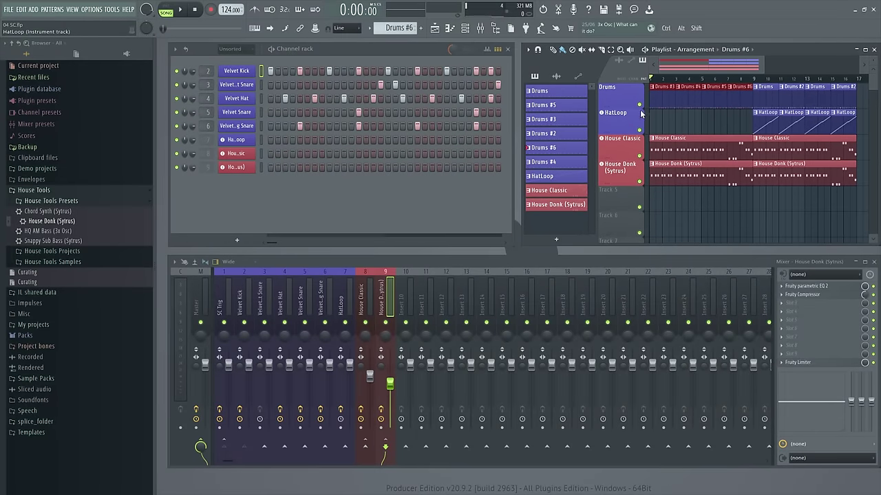
# - Cut all steps except the Velvet Kick's from the Drums #3 to Drums #6 patterns, and play the arrangement
pyautogui.click(543, 119)
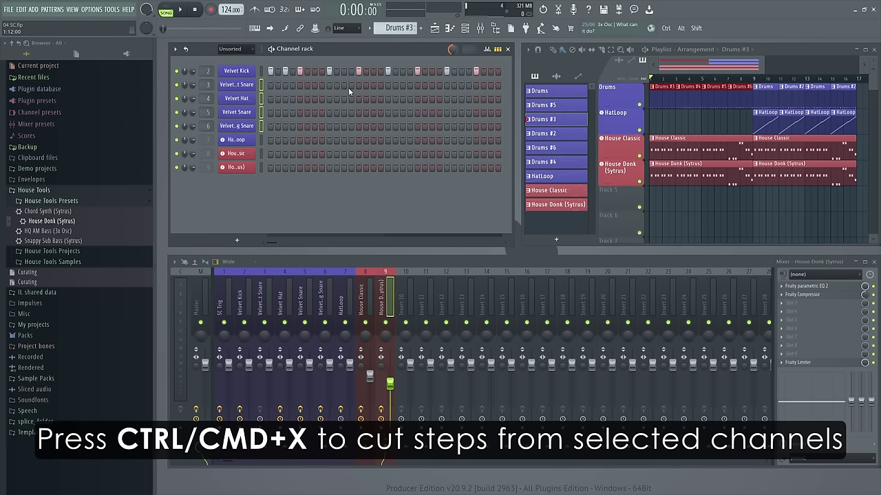
pyautogui.click(688, 100)
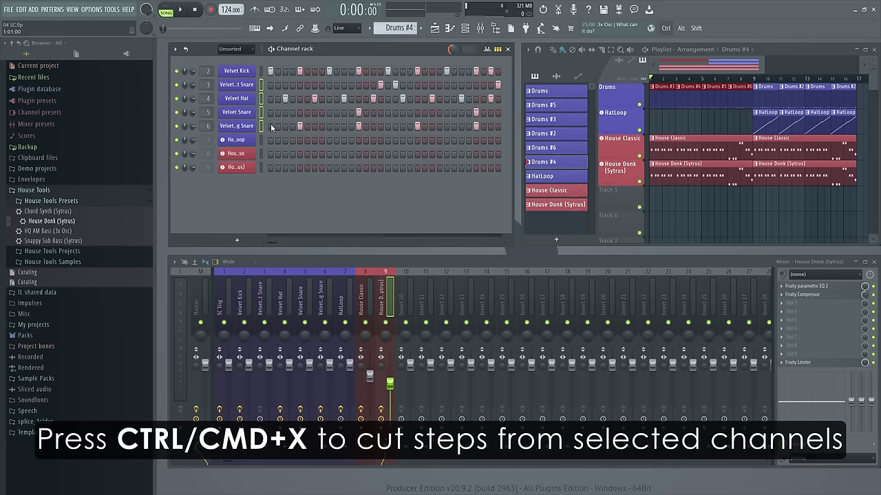
pyautogui.click(715, 96)
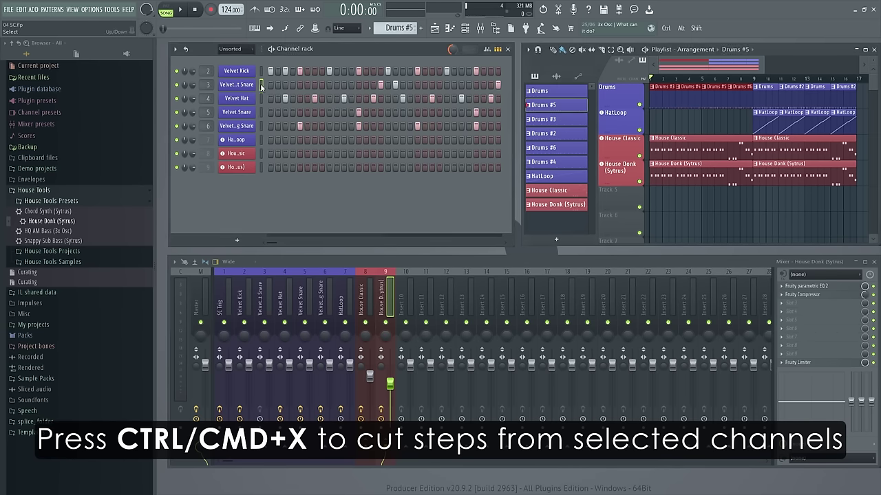
pyautogui.click(737, 95)
pyautogui.hotkey('ctrl', 'x')
pyautogui.press('space')
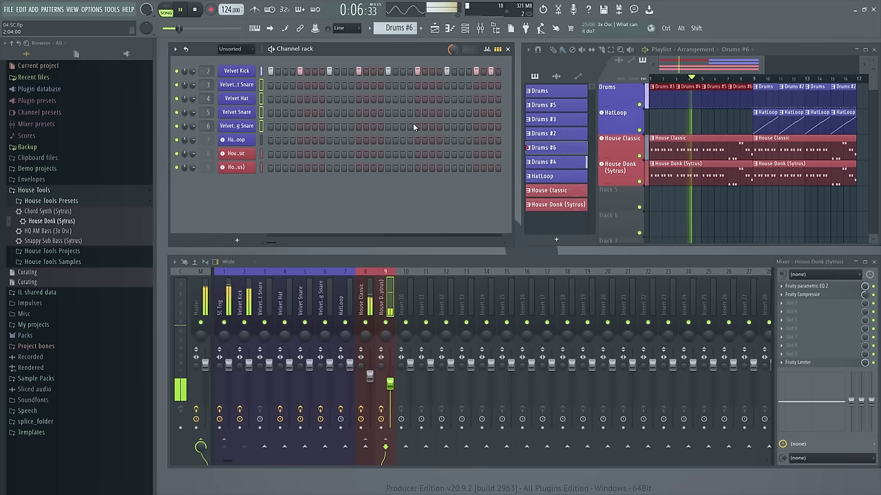
pyautogui.press('space')
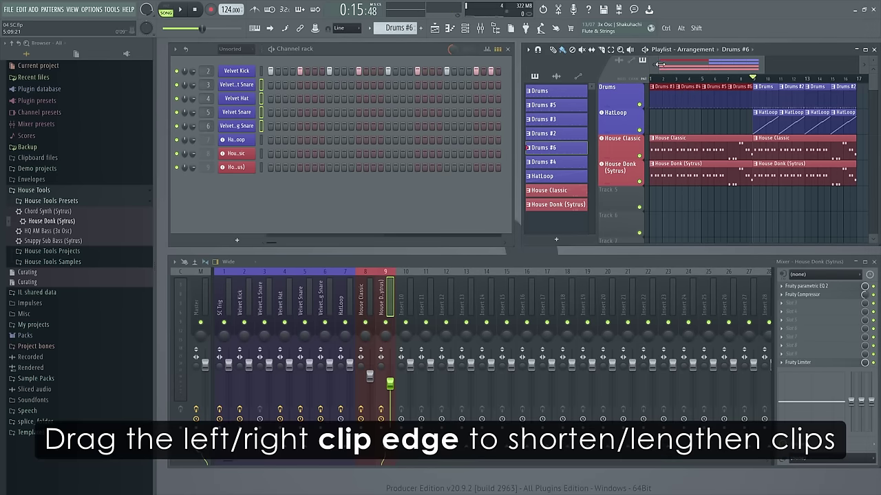
# - Trim the bar 9 HatLoop, House Classic and House Donk clips to start at 9:05, and cut the Drums clip to leave only its opening slice before it
pyautogui.scroll(3, 715, 91)
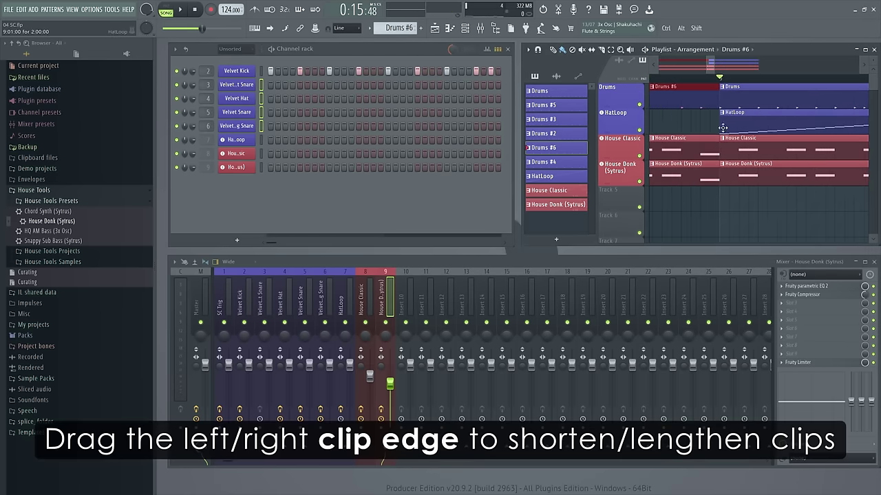
pyautogui.moveTo(723, 128); pyautogui.dragTo(758, 146)
pyautogui.moveTo(721, 172); pyautogui.dragTo(758, 173)
pyautogui.press('c')
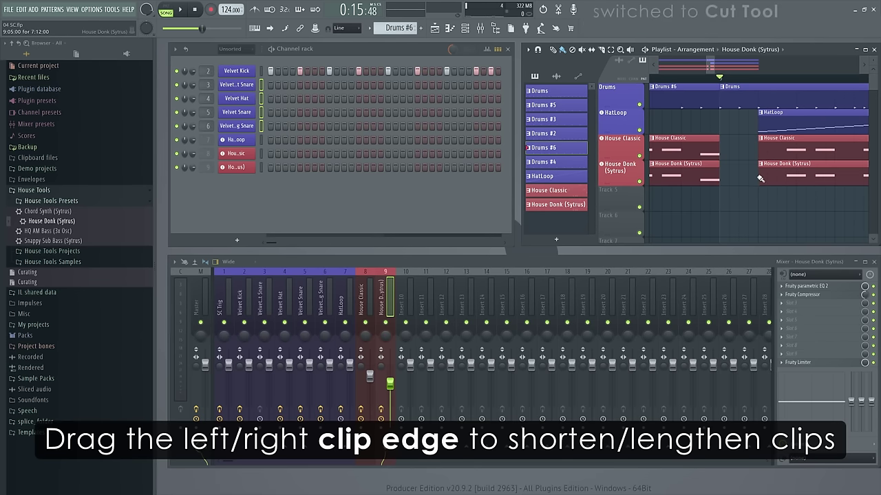
pyautogui.moveTo(729, 102); pyautogui.dragTo(762, 99)
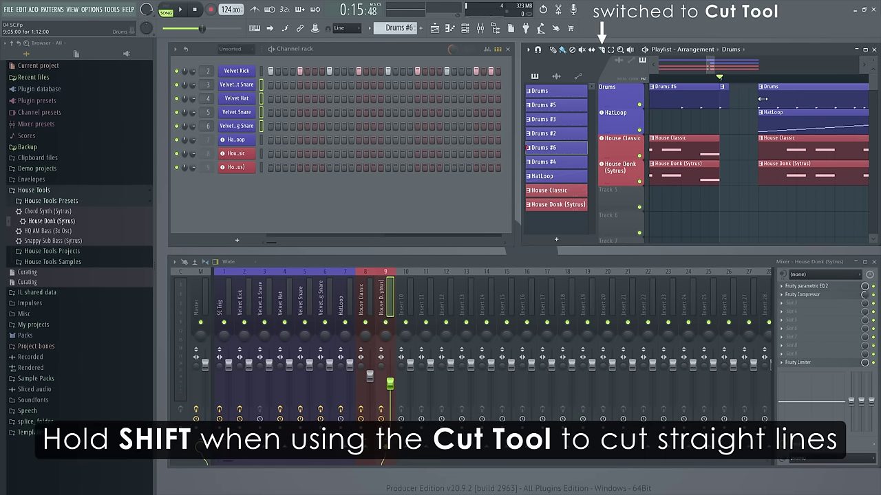
# - Add the Snappy Sub Bass (Sytrus) preset to playlist Track 5, with a clip starting at bar 9
pyautogui.moveTo(53, 241); pyautogui.dragTo(636, 203)
pyautogui.click(628, 148)
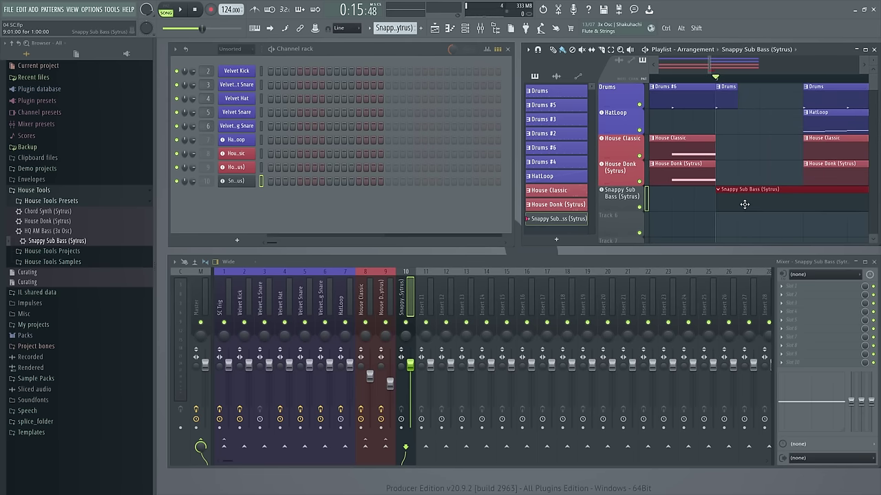
# - Draw a one-beat A3 note with an A2 slide note for the Snappy Sub Bass, and lower its mixer volume to 73% during playback
pyautogui.doubleClick(744, 204)
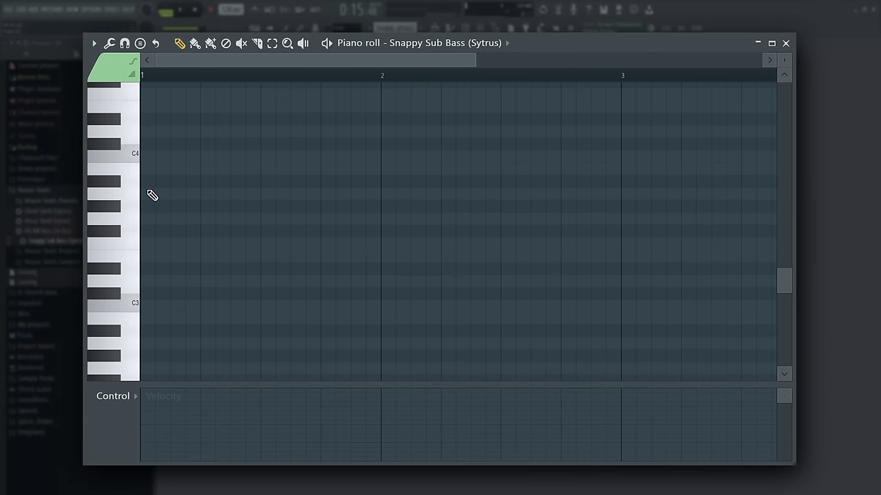
pyautogui.click(143, 193)
pyautogui.moveTo(180, 191)
pyautogui.mouseDown()
pyautogui.moveTo(369, 191)
pyautogui.moveTo(201, 190)
pyautogui.mouseUp()
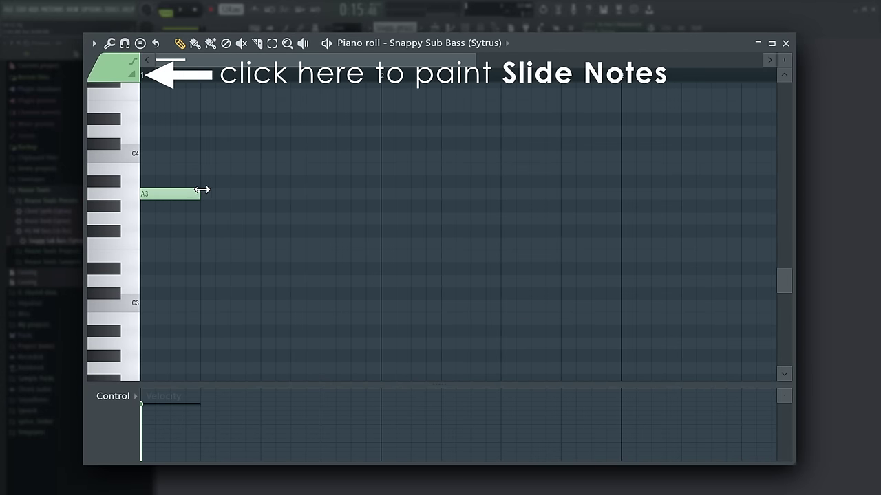
pyautogui.scroll(-5, 163, 284)
pyautogui.click(162, 269)
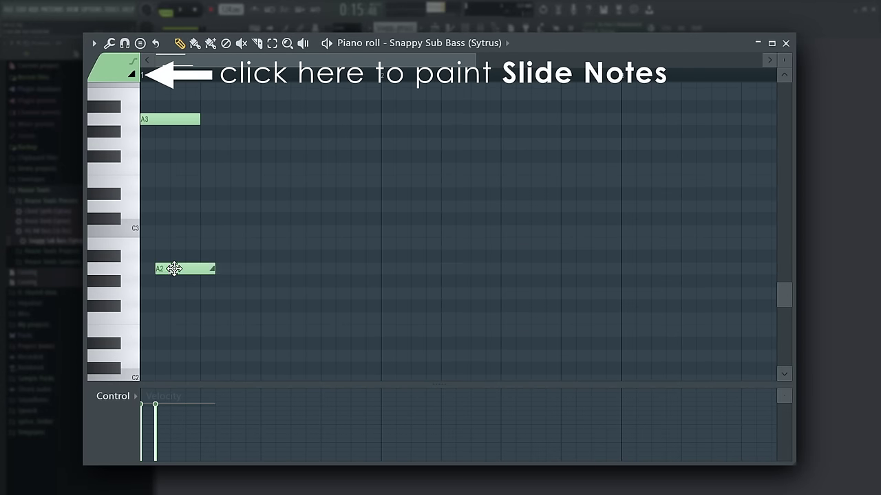
pyautogui.press('space')
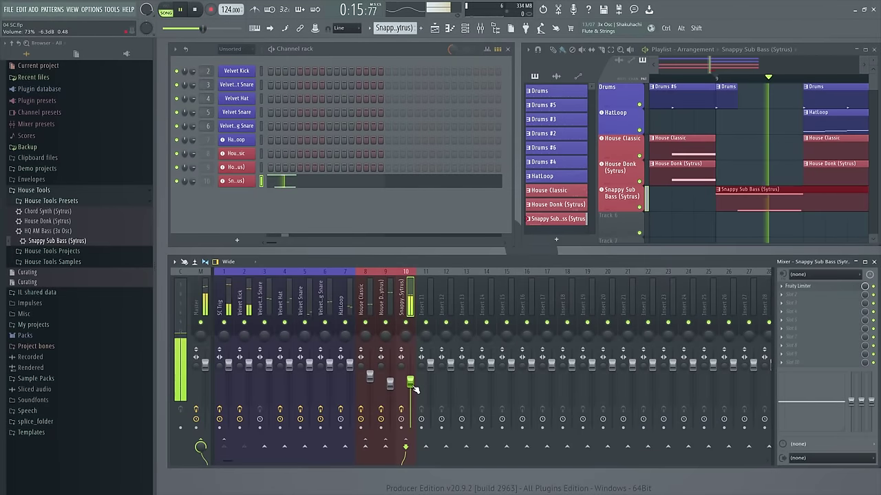
pyautogui.press('space')
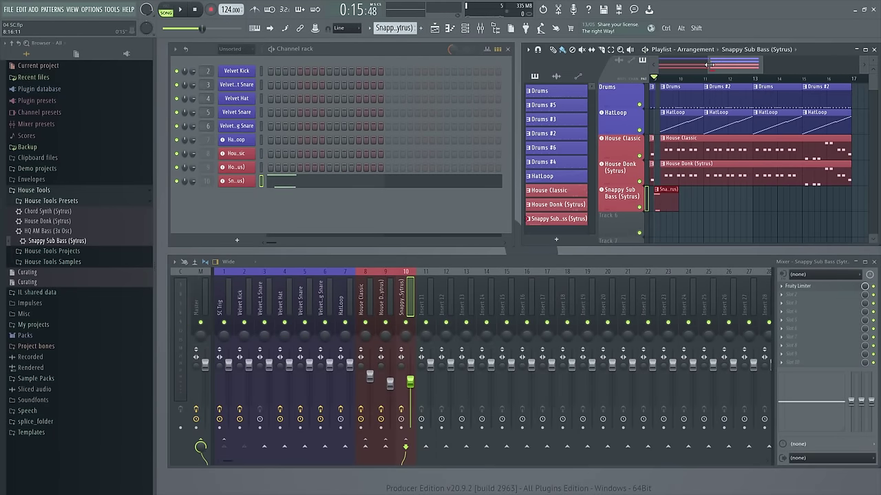
# - Add the HQ AM Bass (3x Osc) preset to playlist Track 6, with a clip extending from bar 9 to bar 17
pyautogui.moveTo(41, 232); pyautogui.dragTo(619, 222)
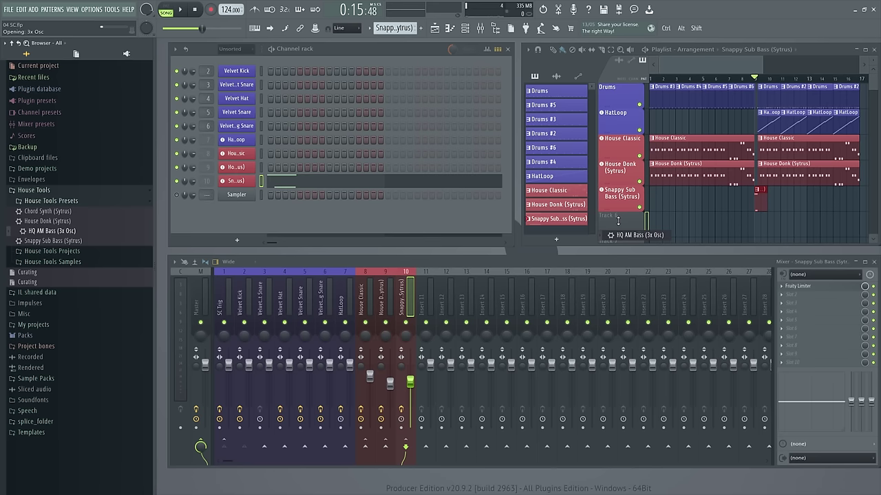
pyautogui.click(760, 217)
pyautogui.moveTo(764, 223); pyautogui.dragTo(858, 221)
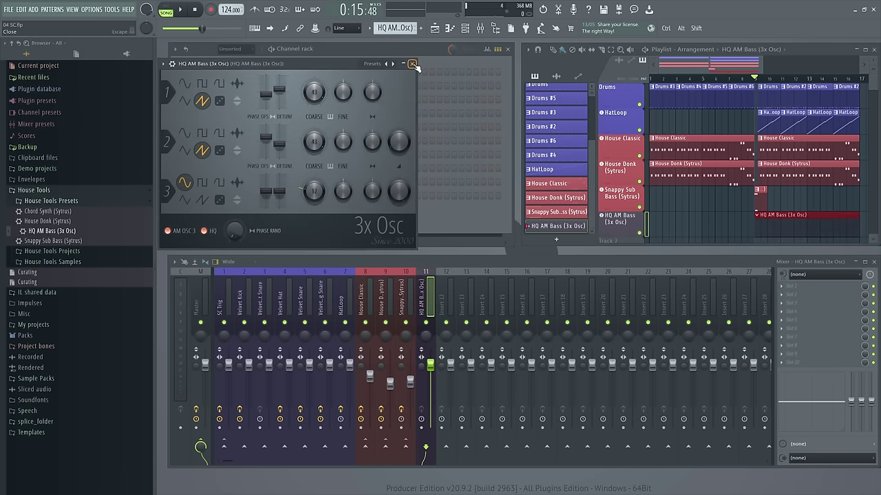
pyautogui.click(411, 63)
# - Draw six short A2 notes across the first two bars of the HQ AM Bass pattern, adding a short A3 slide note above the third
pyautogui.doubleClick(769, 232)
pyautogui.click(252, 268)
pyautogui.click(297, 269)
pyautogui.click(371, 268)
pyautogui.click(417, 268)
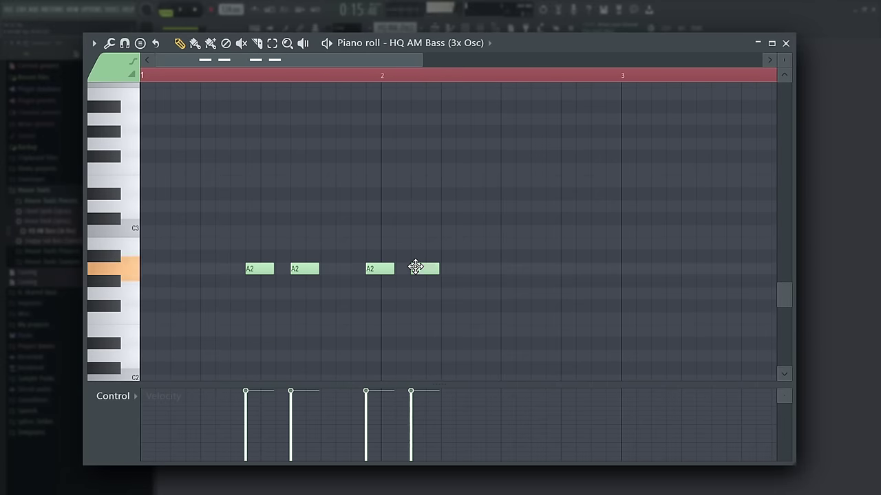
pyautogui.click(492, 269)
pyautogui.click(537, 269)
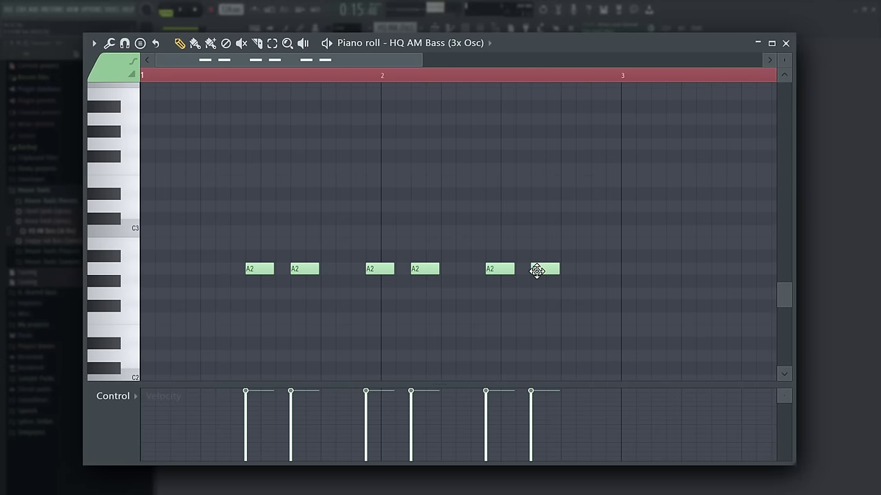
pyautogui.click(374, 120)
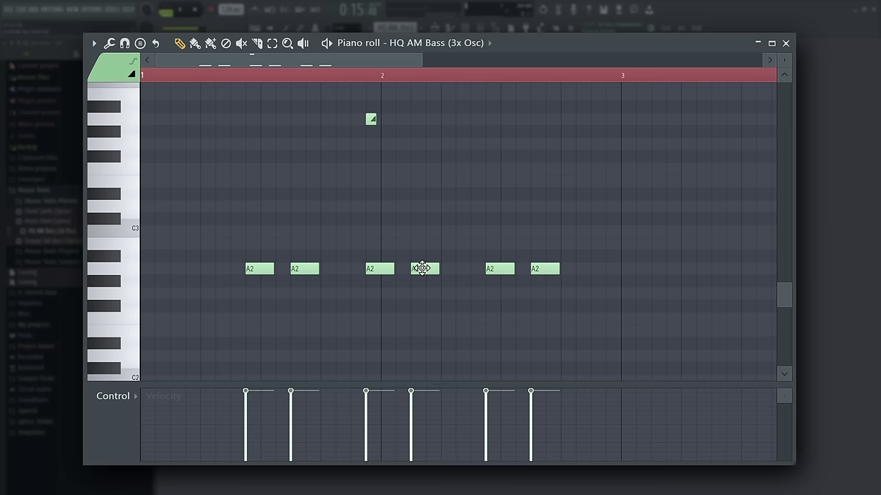
pyautogui.moveTo(421, 268); pyautogui.dragTo(422, 107)
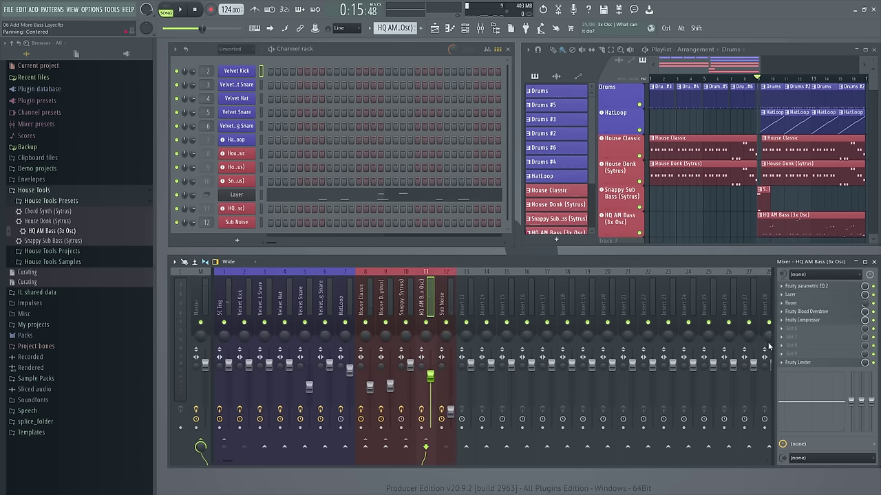
# - Insert Fruity Reeverb 2 on the HQ AM Bass mixer track and bring its mix level to 0%, playing the arrangement to check
pyautogui.press('F8')
pyautogui.write('reev')
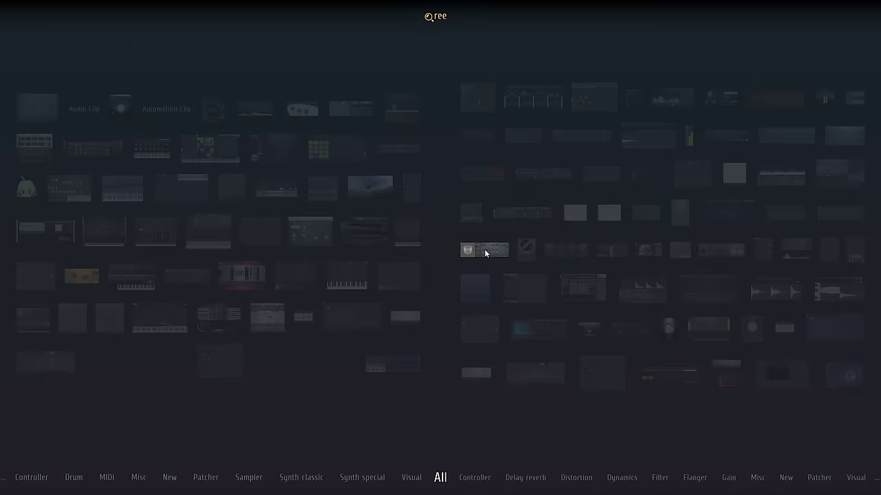
pyautogui.click(486, 255)
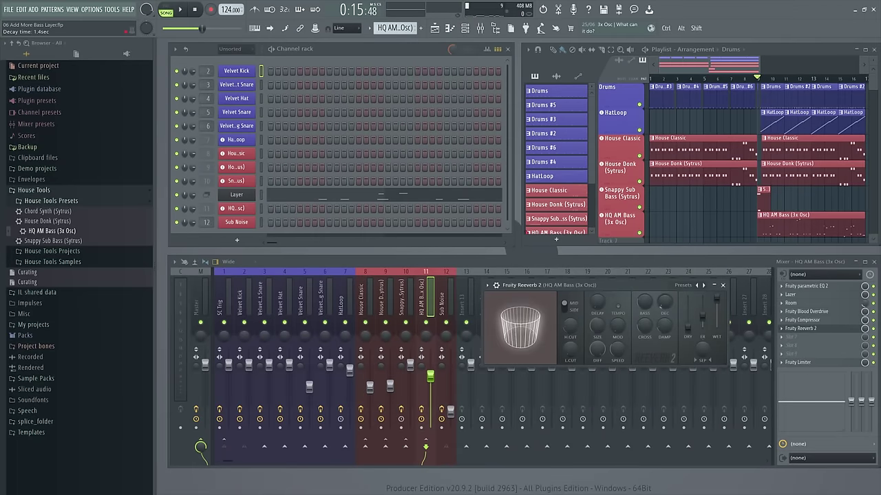
pyautogui.moveTo(866, 320); pyautogui.dragTo(865, 328)
pyautogui.press('space')
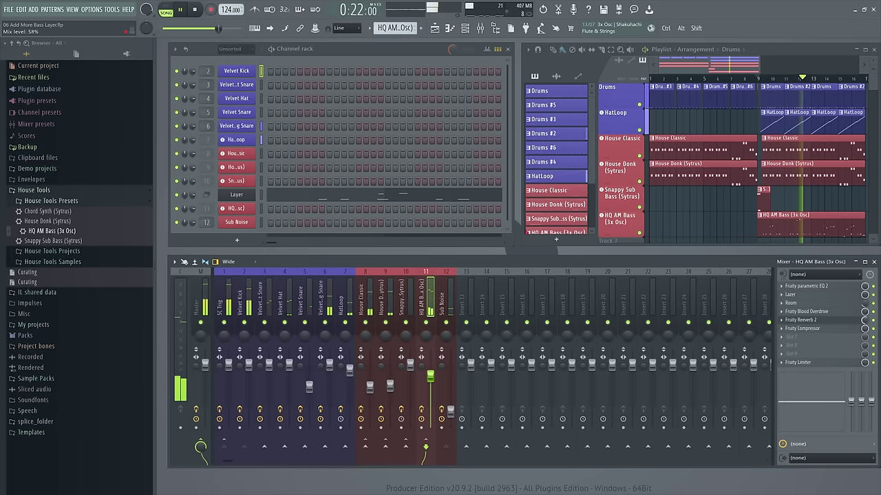
pyautogui.press('space')
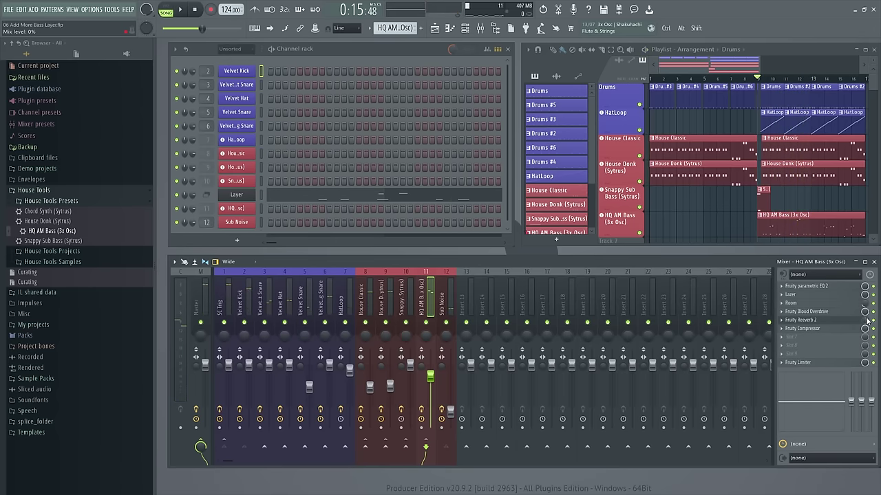
# - Create an automation clip for the Reeverb 2 mix level, trim it to start at bar 9, and begin shaping its curve
pyautogui.rightClick(867, 322)
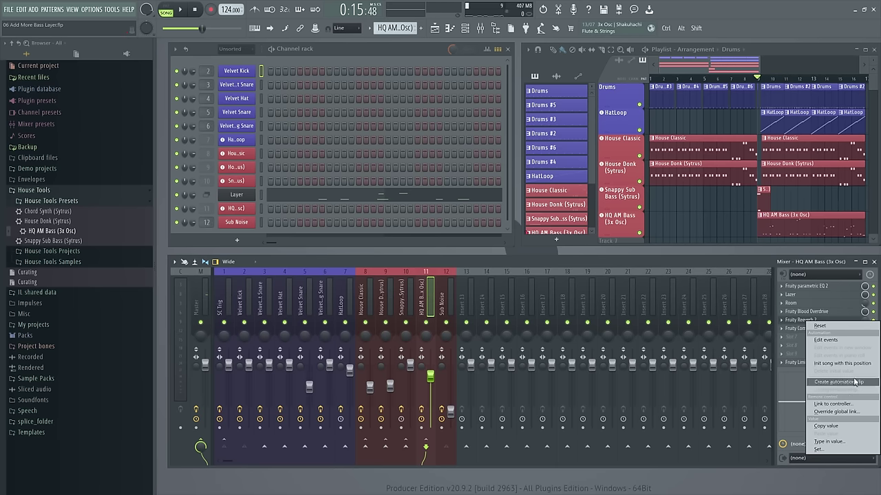
pyautogui.click(854, 387)
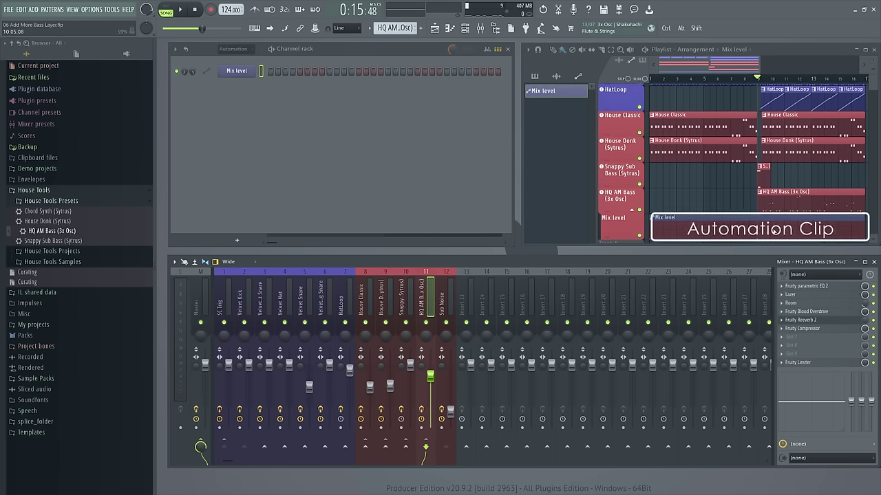
pyautogui.click(761, 229)
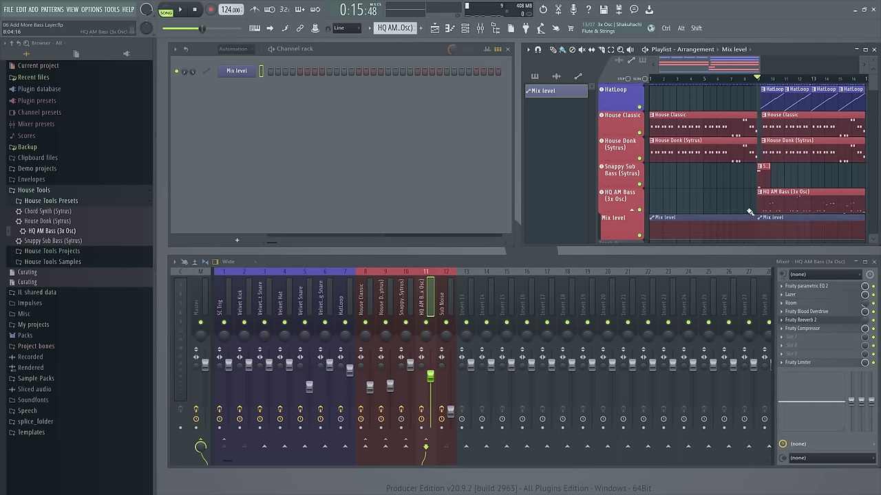
pyautogui.rightClick(744, 227)
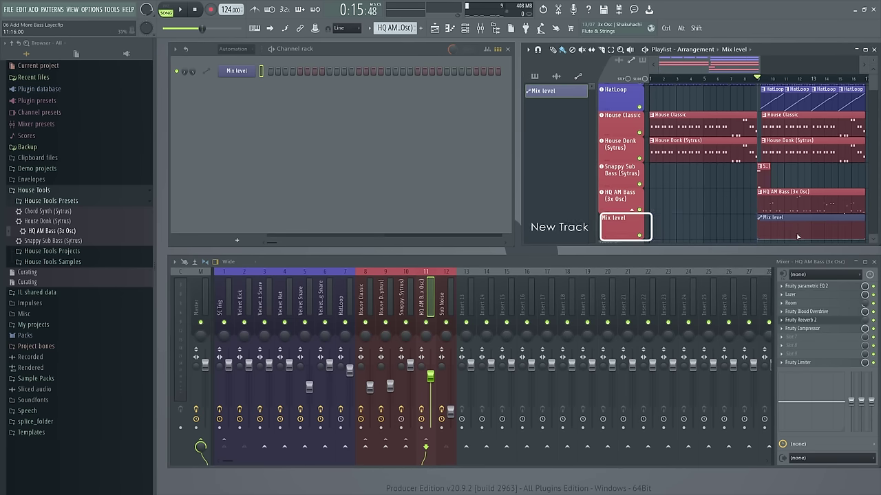
pyautogui.moveTo(803, 239)
pyautogui.mouseDown()
pyautogui.moveTo(813, 229)
pyautogui.moveTo(811, 240)
pyautogui.mouseUp()
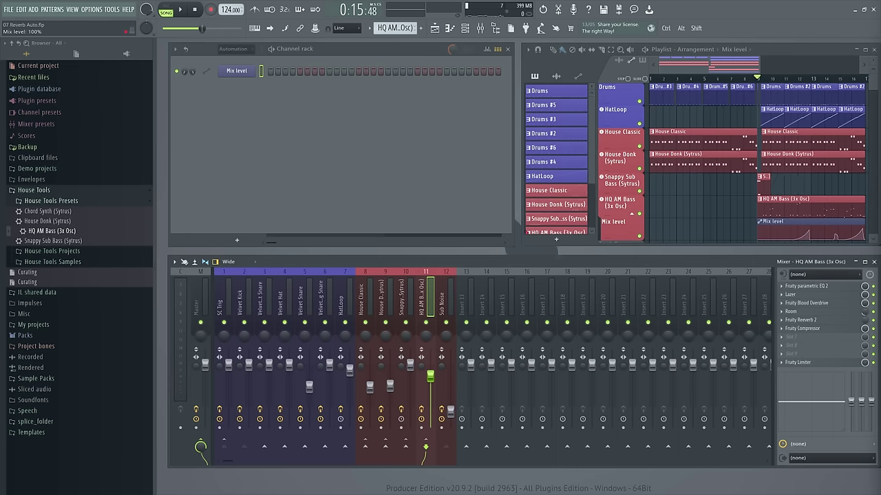
# - Open the Mix level automation in its editor and try deleting the points of the peak before bar 13
pyautogui.doubleClick(817, 223)
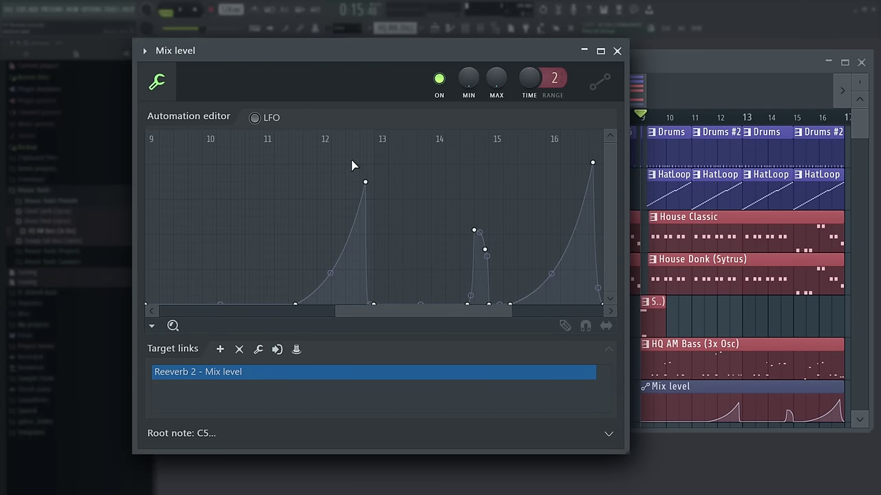
pyautogui.moveTo(351, 165); pyautogui.dragTo(394, 316)
pyautogui.press('Delete')
pyautogui.hotkey('ctrl', 'z')
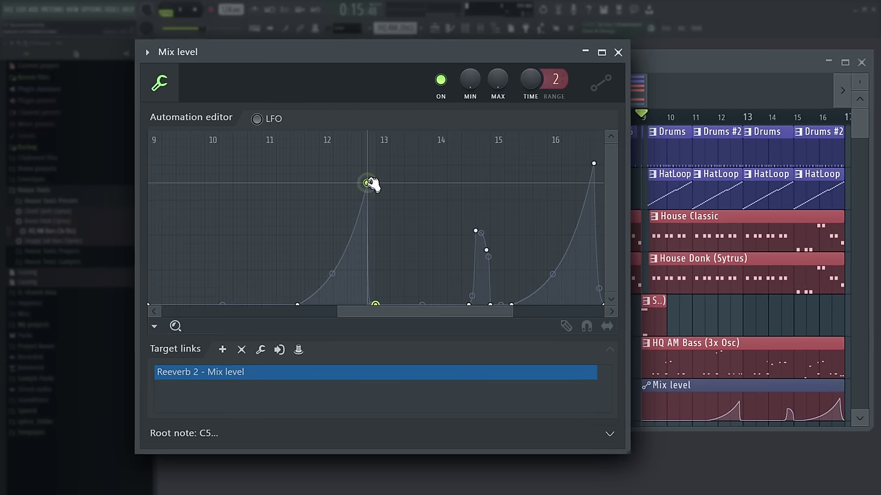
# - Play the drop from bar 9 to hear the reverb automation on the HQ AM Bass
pyautogui.press('space')
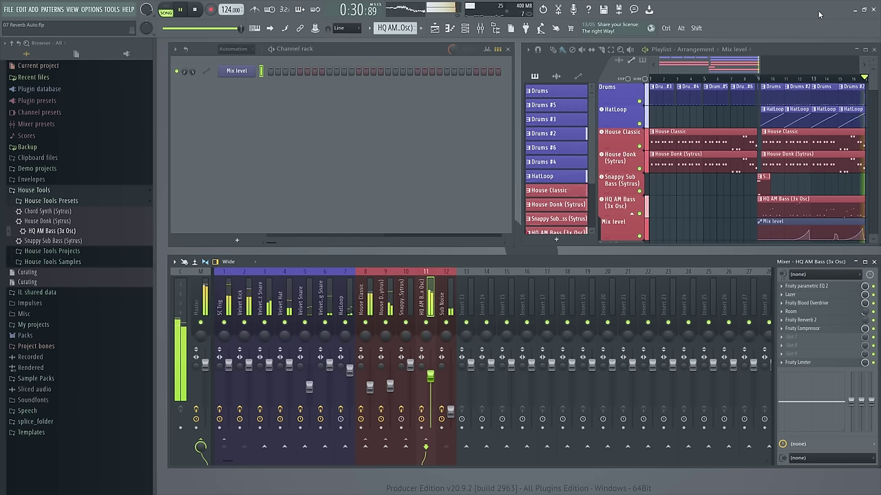
pyautogui.press('space')
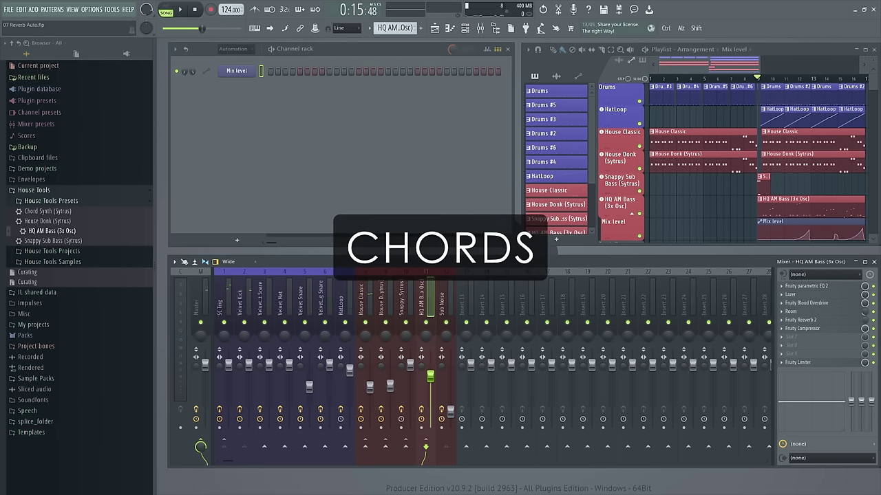
# - Add the Chord Synth (Sytrus) preset to playlist Track 8, with a clip starting at bar 1
pyautogui.scroll(-2, 873, 86)
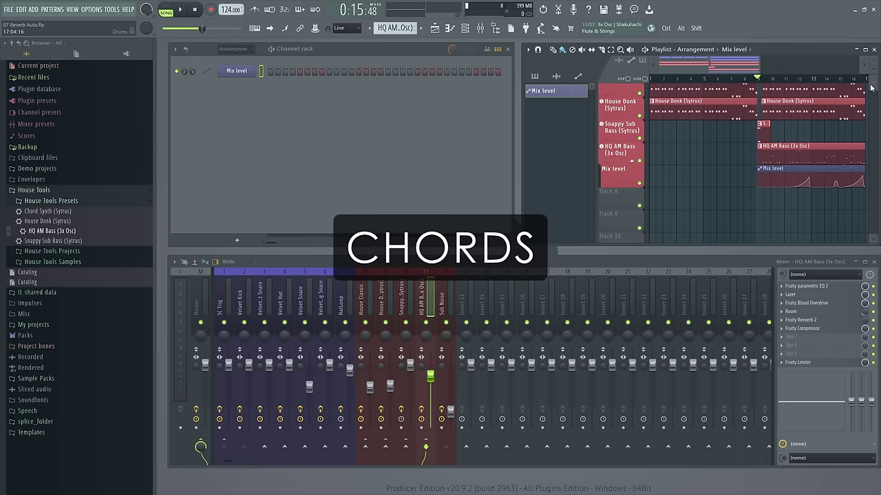
pyautogui.click(60, 211)
pyautogui.moveTo(588, 211); pyautogui.dragTo(652, 196)
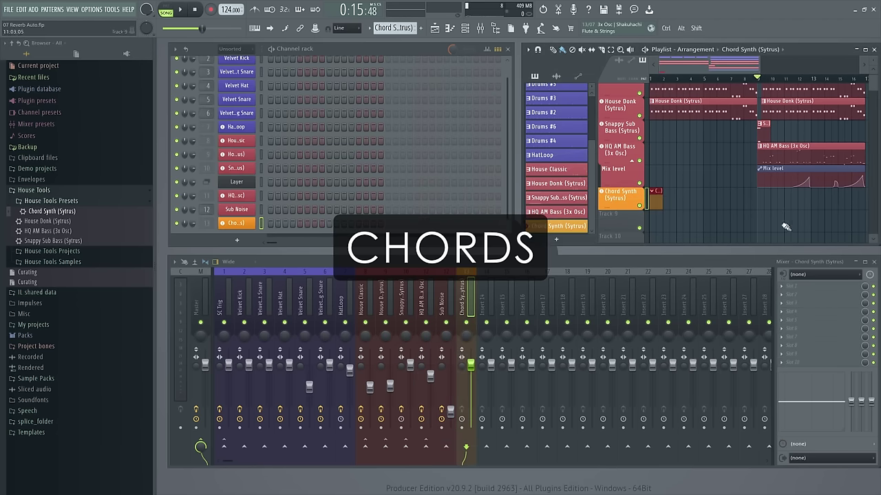
# - Stamp a one-beat A minor chord (A2, C3, E3) on beat 2 of the Chord Synth pattern, using the Minor chord stamp
pyautogui.doubleClick(658, 203)
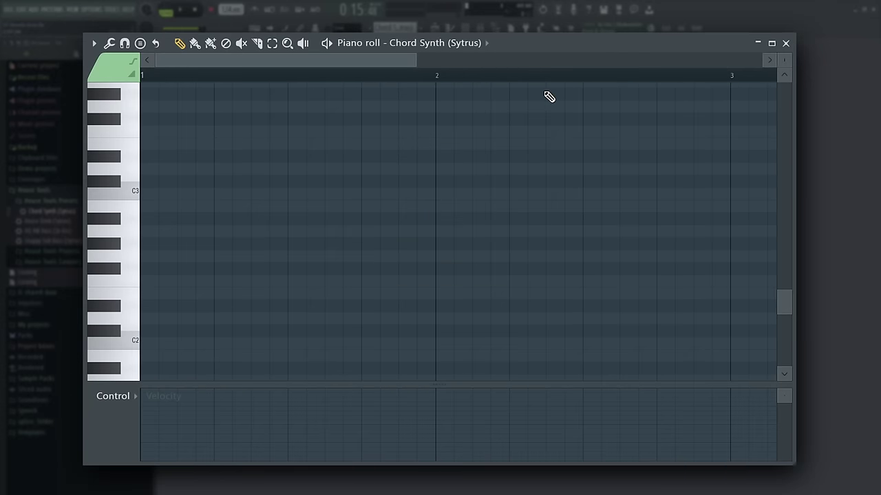
pyautogui.click(140, 42)
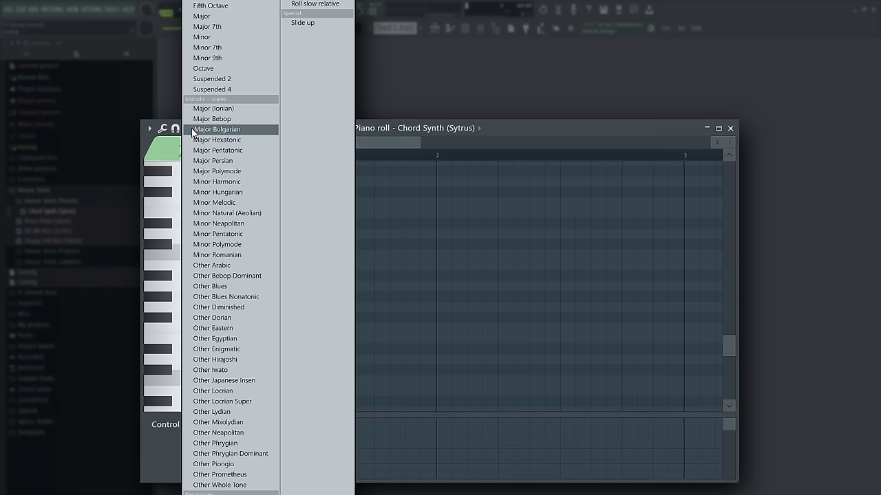
pyautogui.click(219, 38)
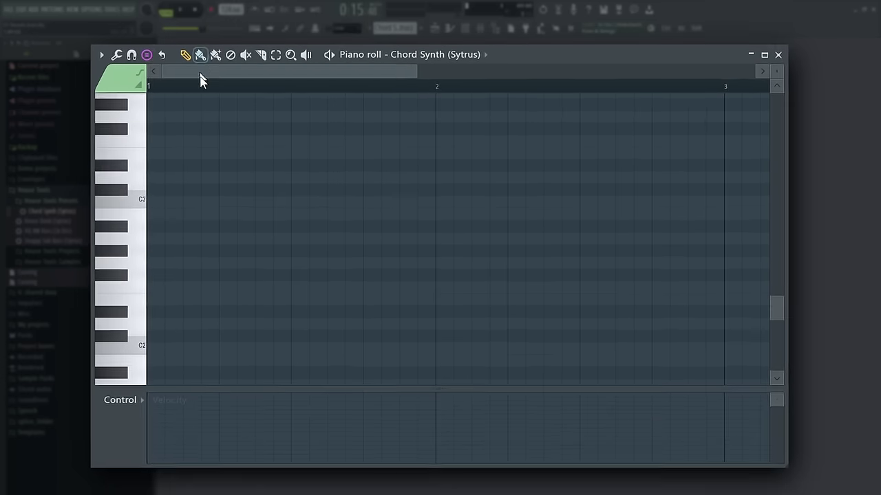
pyautogui.click(216, 230)
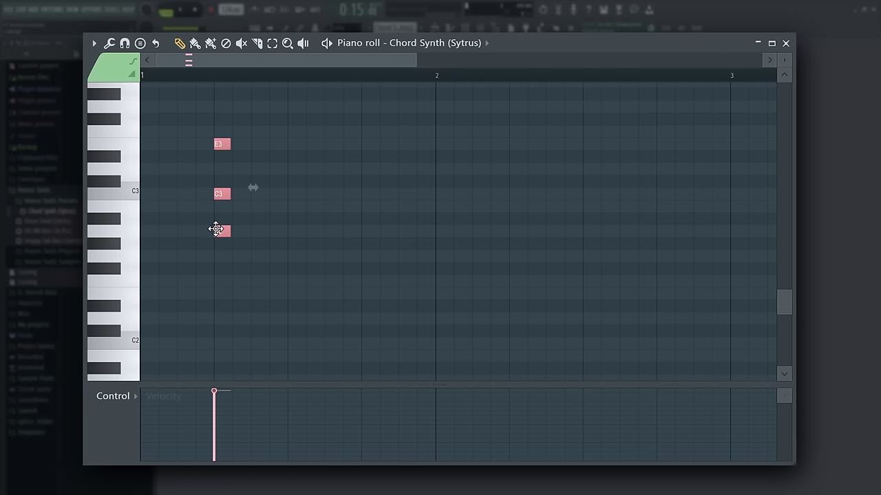
pyautogui.moveTo(229, 231); pyautogui.dragTo(279, 232)
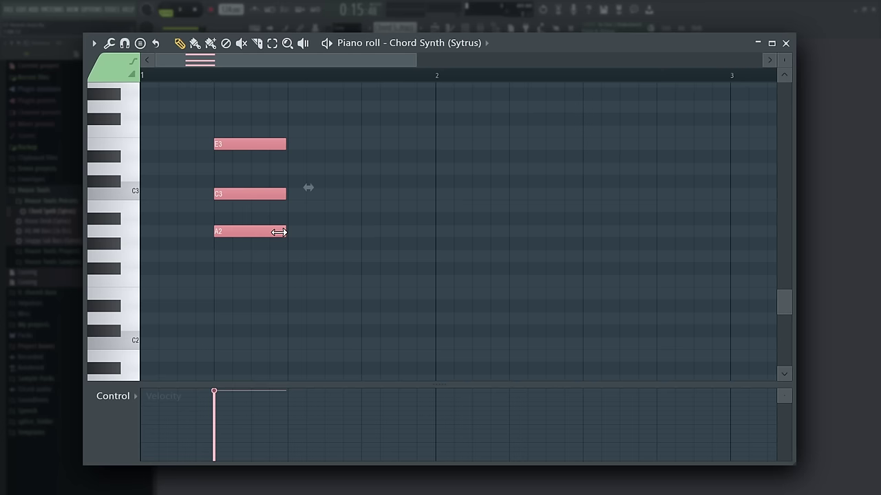
# - Layer copies of the chord one and two octaves higher, and transpose the whole stack up one octave
pyautogui.moveTo(223, 231)
pyautogui.mouseDown()
pyautogui.moveTo(314, 232)
pyautogui.moveTo(231, 232)
pyautogui.mouseUp()
pyautogui.hotkey('ctrl', 'Up')
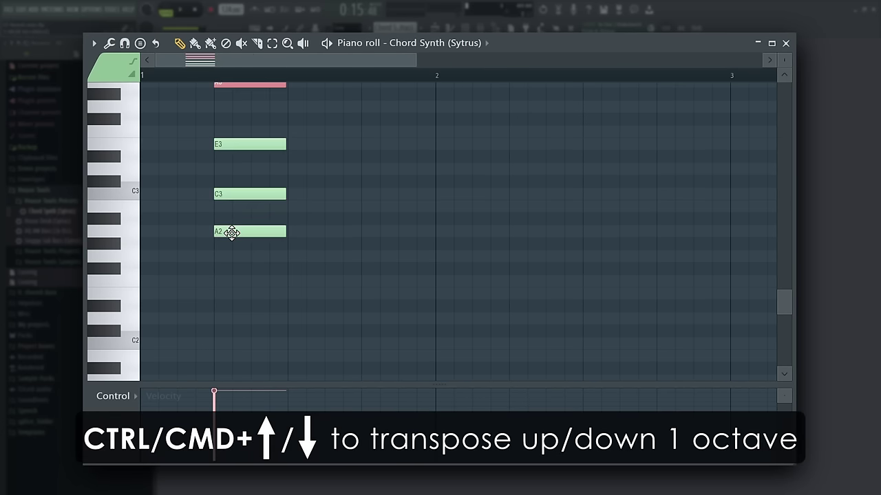
pyautogui.scroll(3, 236, 238)
pyautogui.moveTo(221, 205)
pyautogui.mouseDown()
pyautogui.moveTo(241, 200)
pyautogui.moveTo(227, 203)
pyautogui.mouseUp()
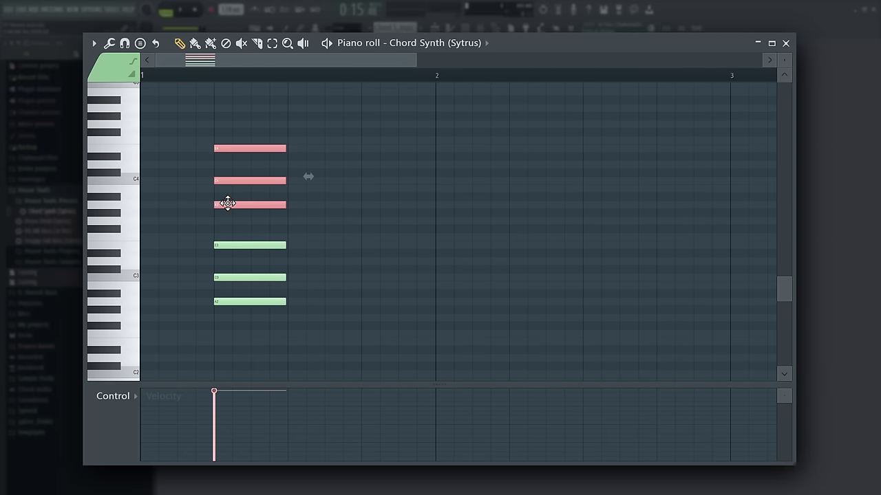
pyautogui.hotkey('ctrl', 'Up')
pyautogui.hotkey('ctrl', 'a')
pyautogui.hotkey('ctrl', 'Up')
pyautogui.scroll(5, 413, 178)
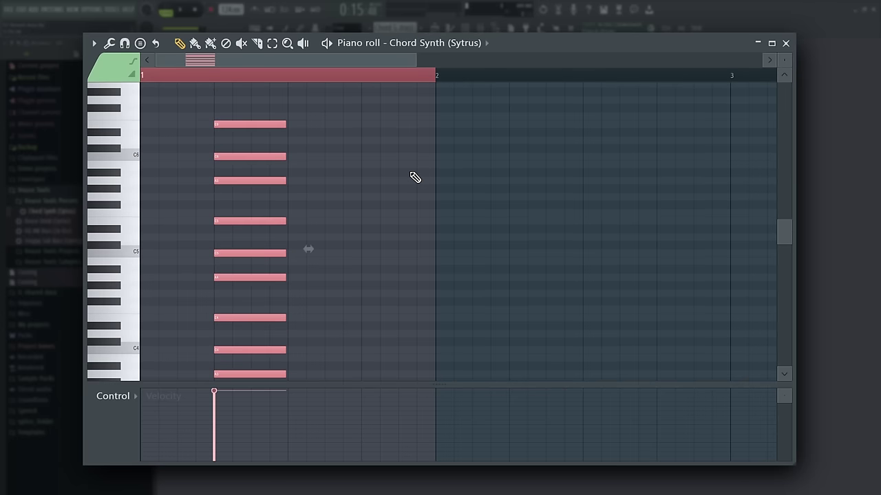
pyautogui.scroll(-1, 415, 178)
pyautogui.moveTo(173, 183); pyautogui.dragTo(249, 185)
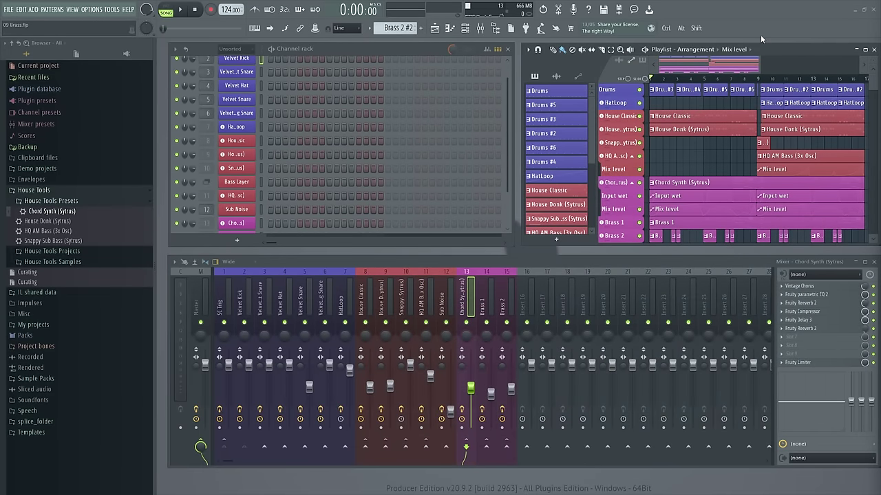
# - Play the full arrangement from bar 1 with the chord and brass layers
pyautogui.press('space')
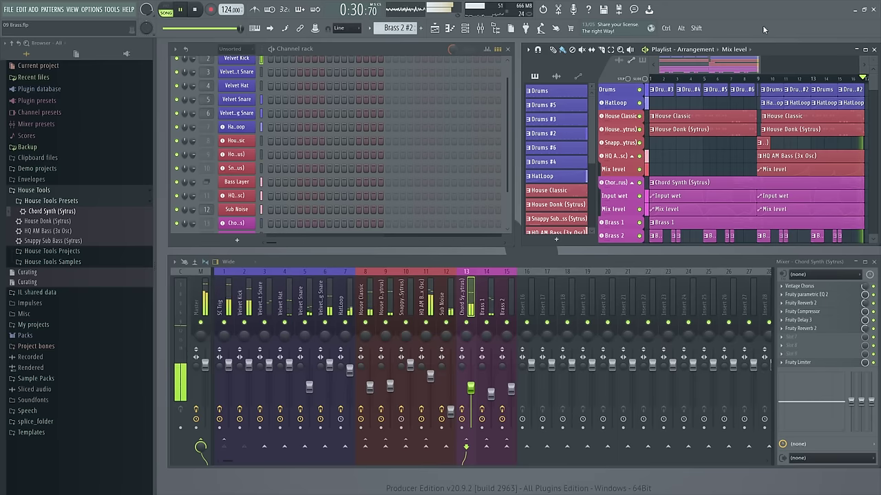
pyautogui.press('space')
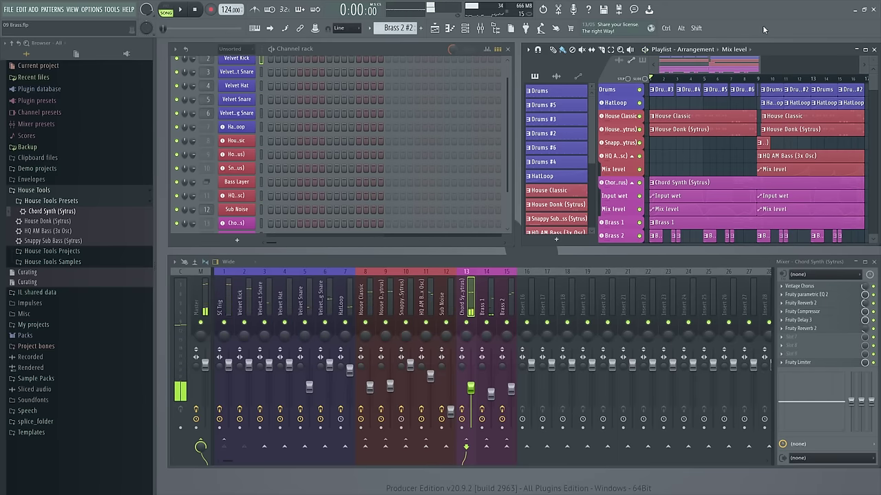
# - Insert an empty playlist track between HatLoop and House Classic
pyautogui.scroll(3, 623, 166)
pyautogui.rightClick(623, 165)
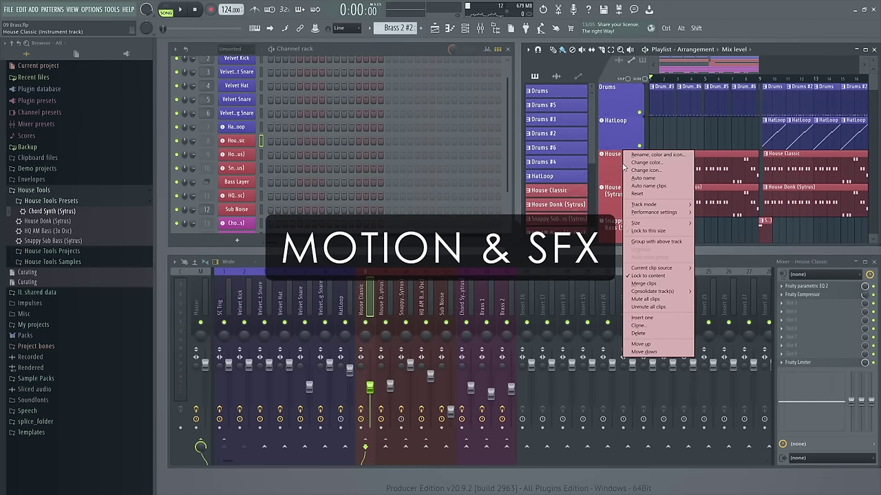
pyautogui.click(653, 318)
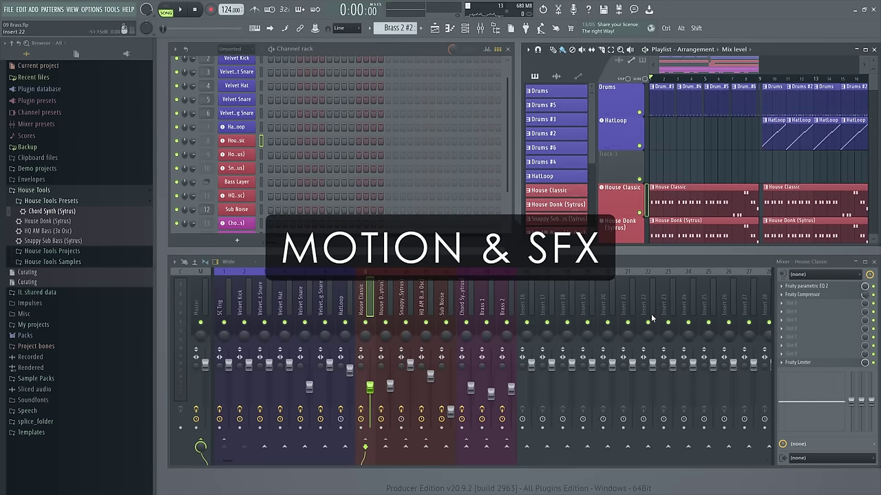
# - Add the 909 Snare sample from the drum packs' Snares folder to playlist Track 3 as an instrument track
pyautogui.click(79, 335)
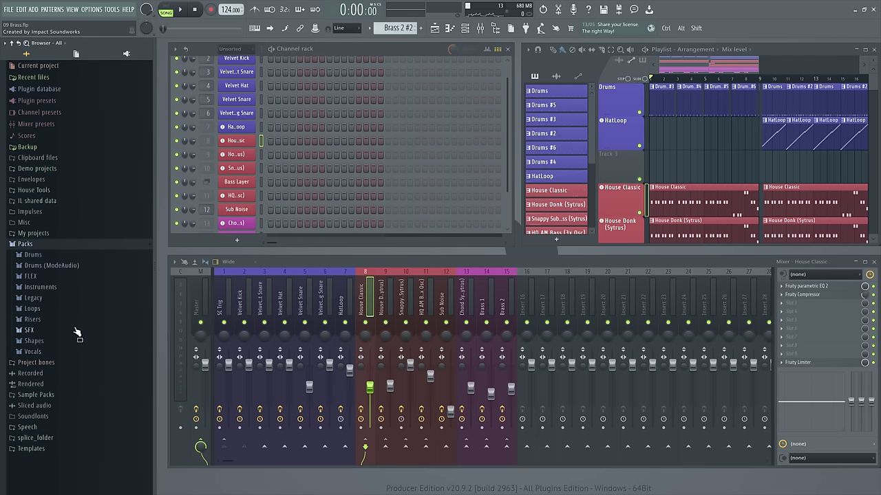
pyautogui.click(42, 330)
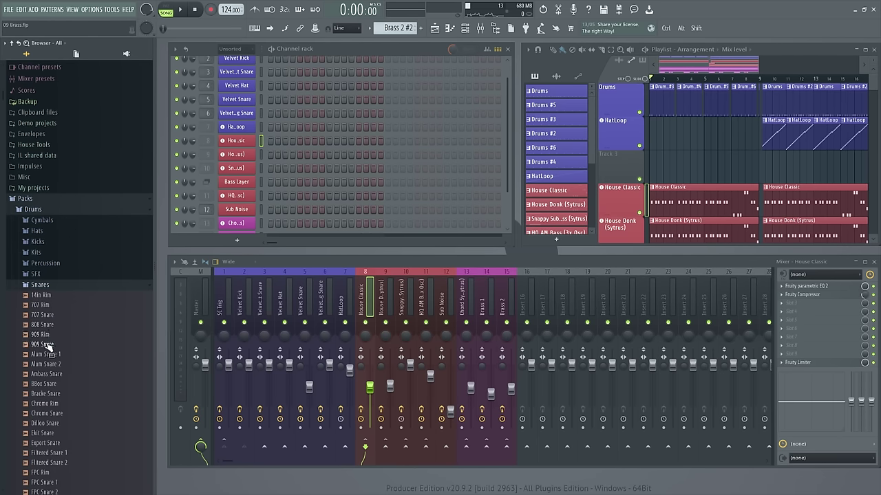
pyautogui.moveTo(48, 346); pyautogui.dragTo(603, 158)
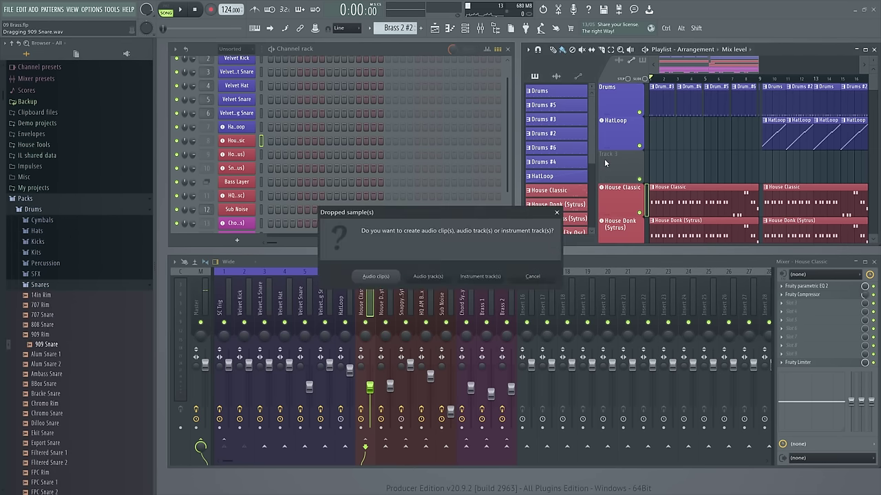
pyautogui.click(484, 278)
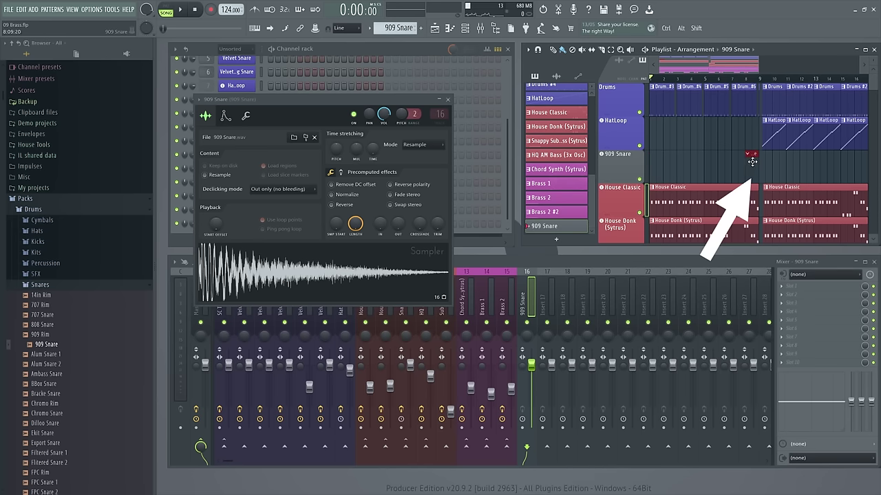
# - Fill all 16 steps of the 909 Snare channel and audition the roll in pattern mode
pyautogui.press('Escape')
pyautogui.moveTo(270, 224); pyautogui.dragTo(347, 226)
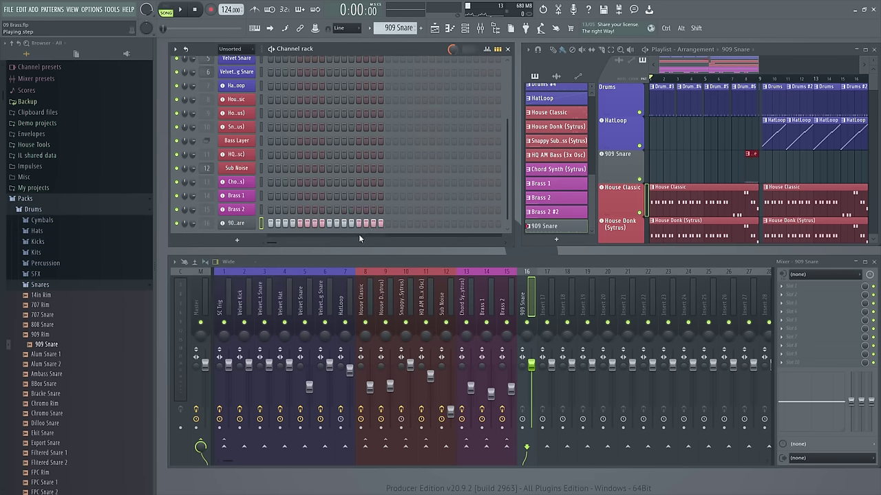
pyautogui.click(166, 6)
pyautogui.click(180, 10)
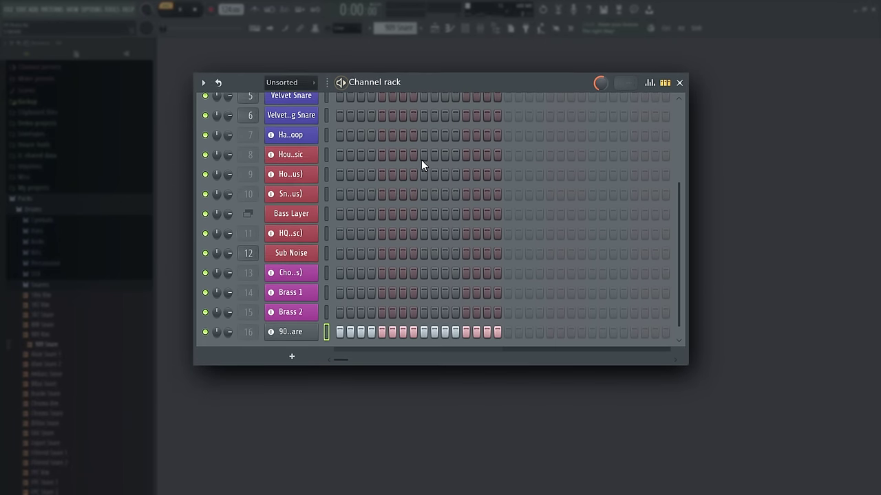
pyautogui.moveTo(487, 358); pyautogui.dragTo(339, 417)
pyautogui.click(483, 460)
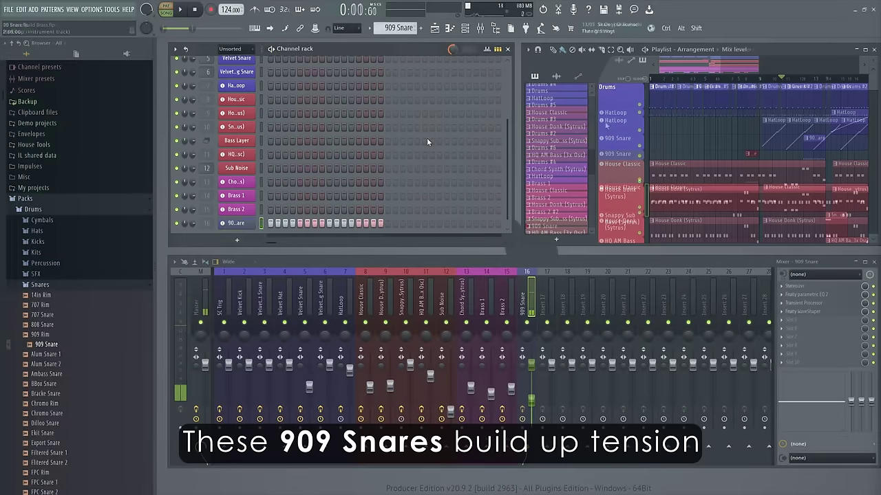
# - Insert empty tracks above 909 Snare and add the 909 CH 2 hat there as an instrument track in the drums' colour
pyautogui.rightClick(613, 141)
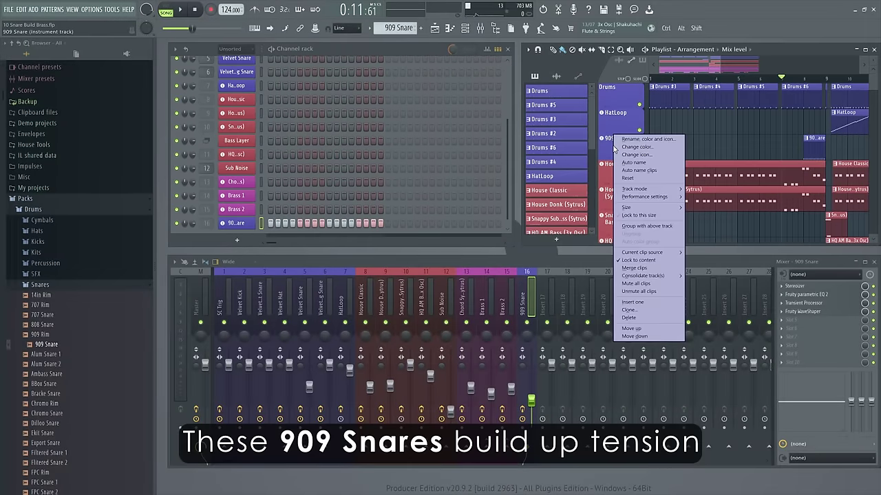
pyautogui.click(613, 149)
pyautogui.click(118, 231)
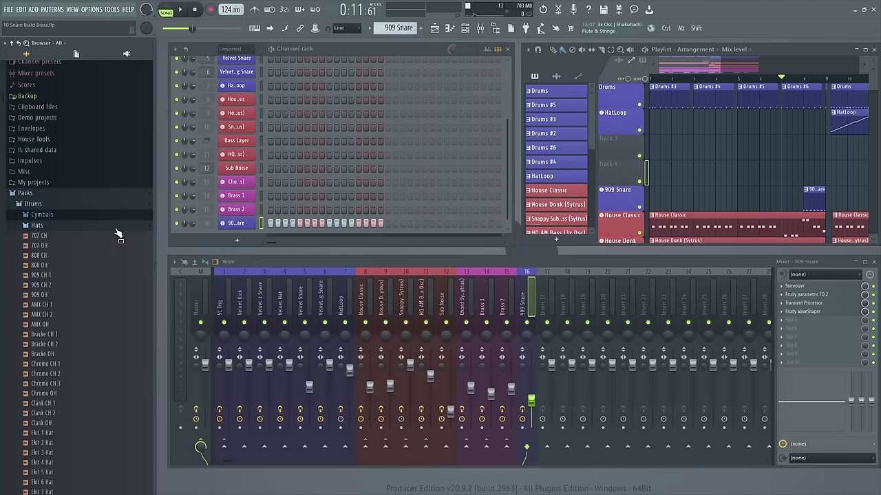
pyautogui.moveTo(78, 292); pyautogui.dragTo(619, 165)
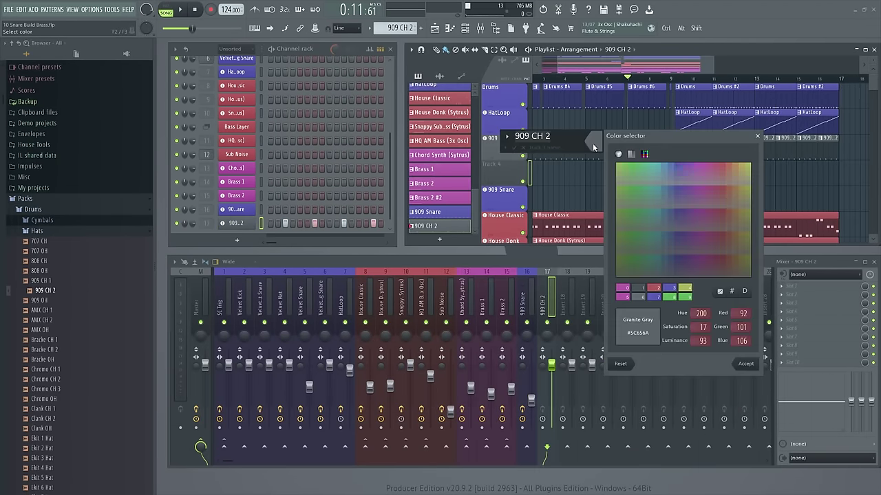
pyautogui.press('Return')
pyautogui.moveTo(757, 65); pyautogui.dragTo(698, 65)
# - Add the 909 OH hat as an instrument track below 909 CH 2 and play the arrangement with the extra hats
pyautogui.moveTo(42, 300); pyautogui.dragTo(502, 169)
pyautogui.click(441, 280)
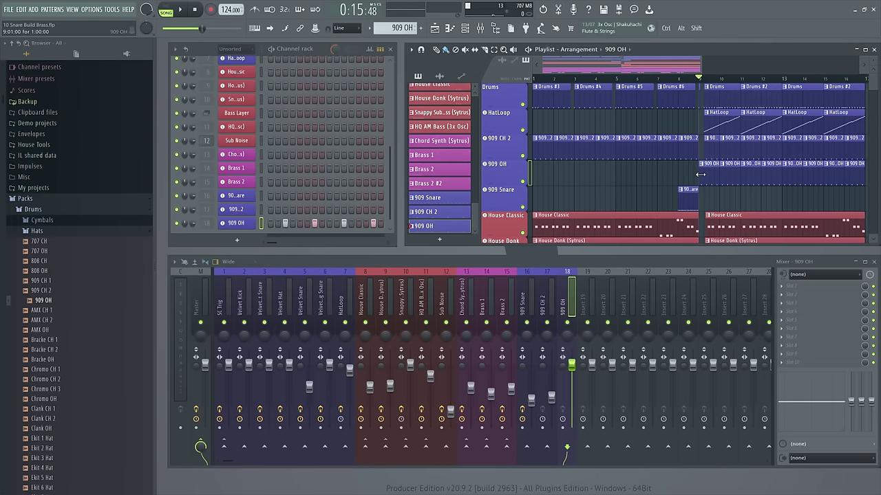
pyautogui.press('space')
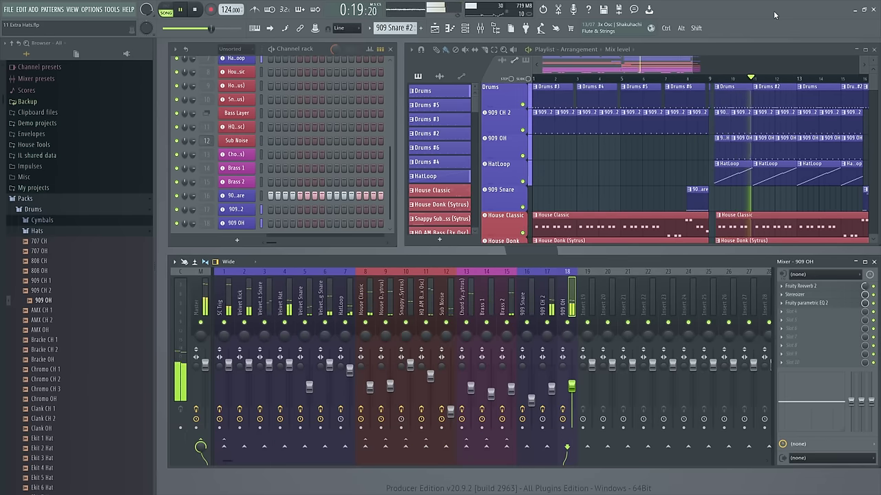
pyautogui.press('space')
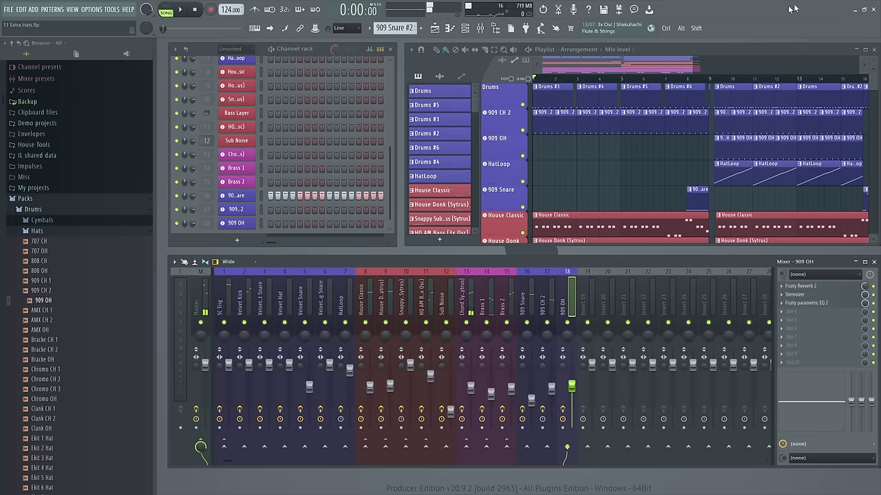
# - Add FPC Snare 4 from the Snares folder as a fill snare and process it with Fruity parametric EQ 2 and Fruity Reeverb 2
pyautogui.press('Left')
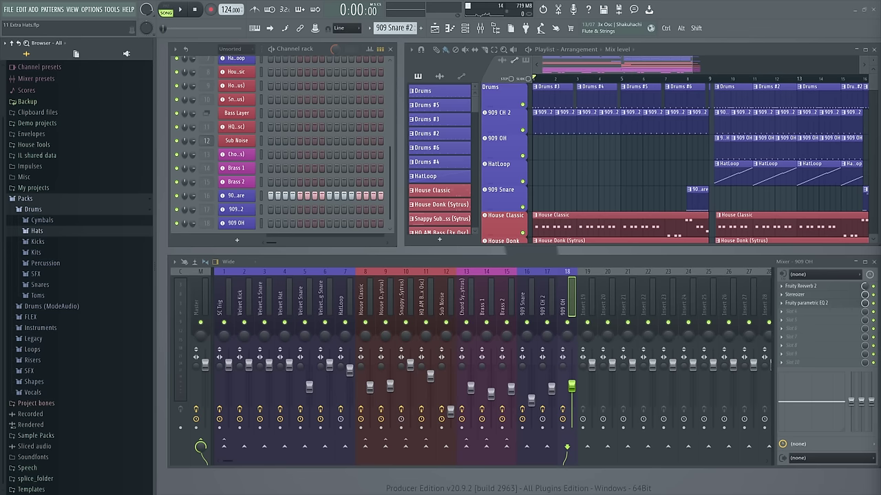
pyautogui.click(42, 286)
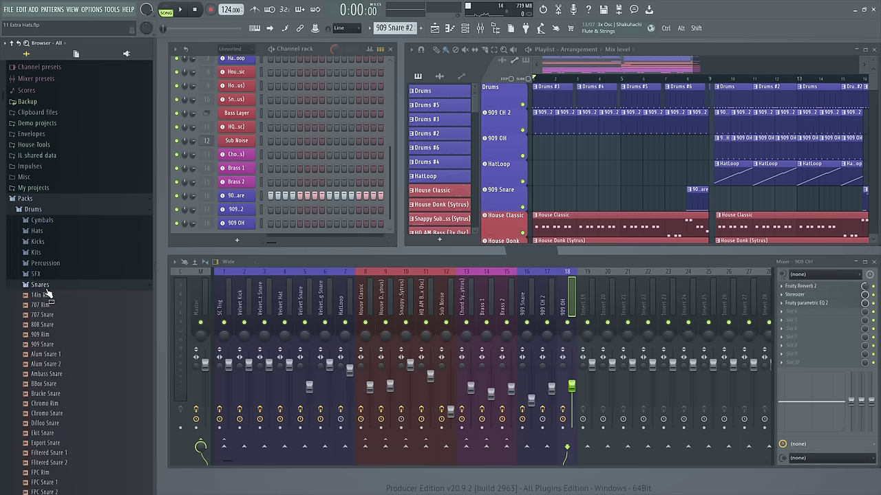
pyautogui.scroll(-8, 66, 302)
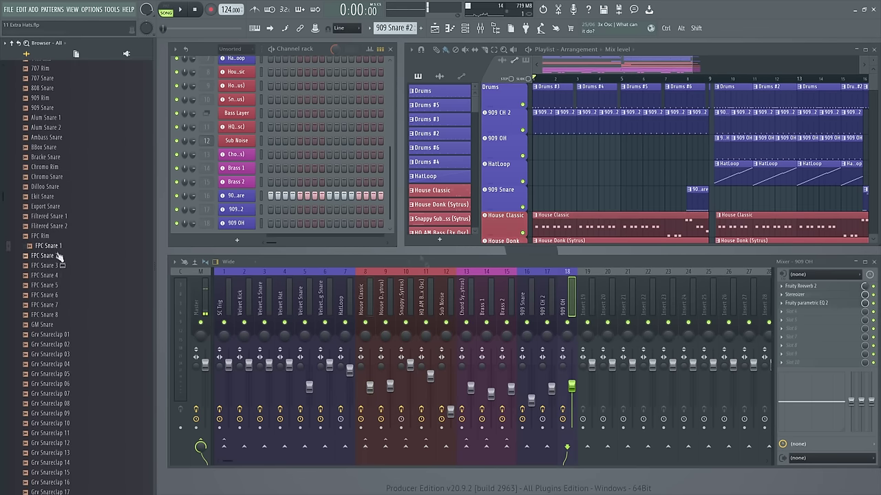
pyautogui.moveTo(59, 255); pyautogui.dragTo(480, 227)
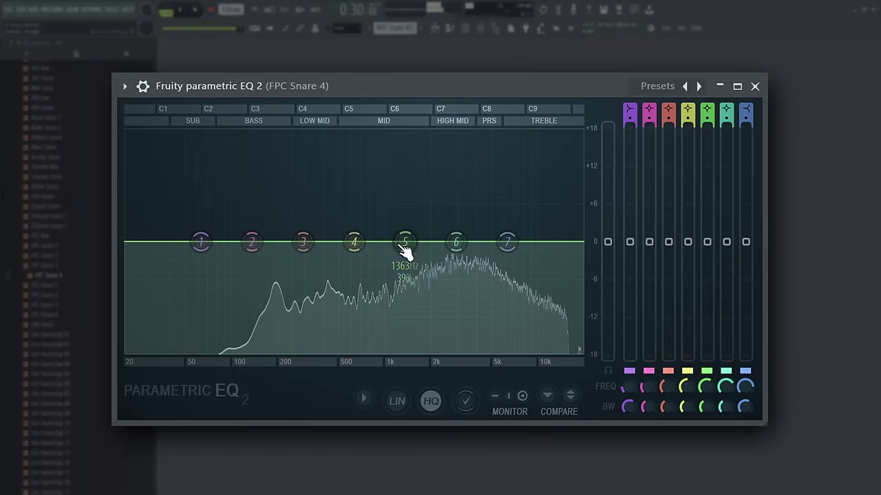
pyautogui.moveTo(405, 250); pyautogui.dragTo(370, 199)
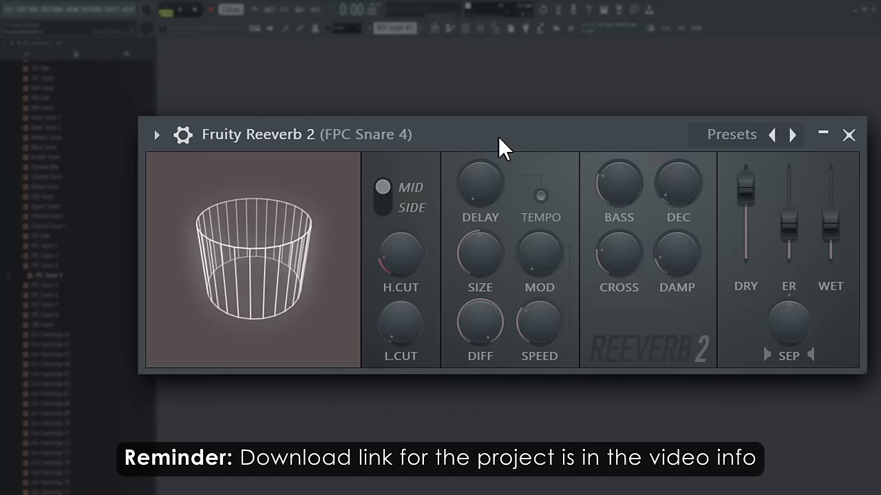
pyautogui.moveTo(498, 136); pyautogui.dragTo(145, 136)
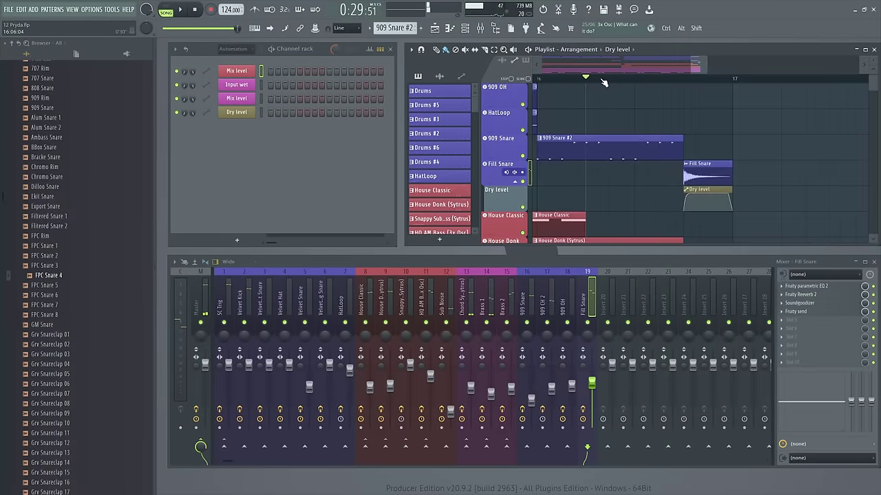
# - Play the snare fill section around bar 16 of the arrangement
pyautogui.scroll(-2, 603, 83)
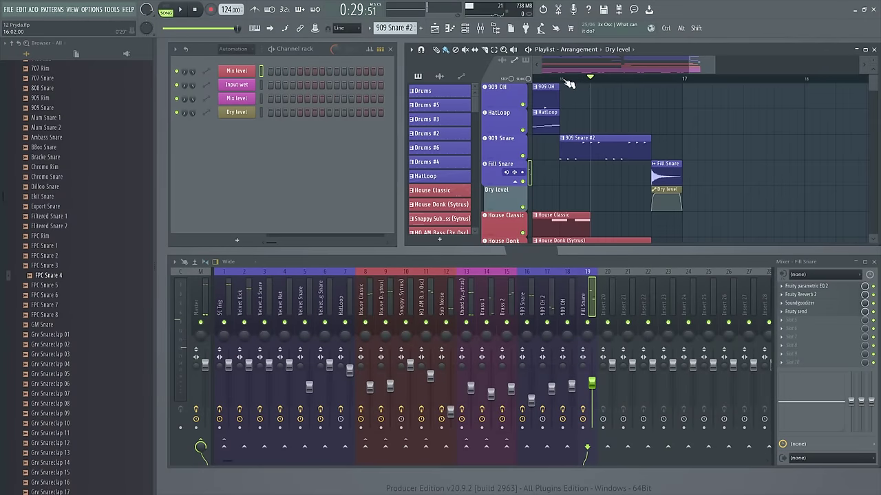
pyautogui.press('space')
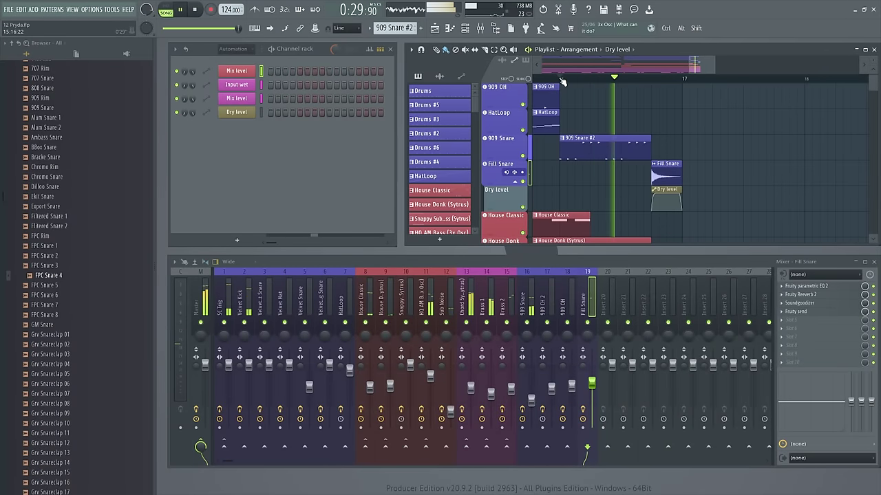
pyautogui.press('space')
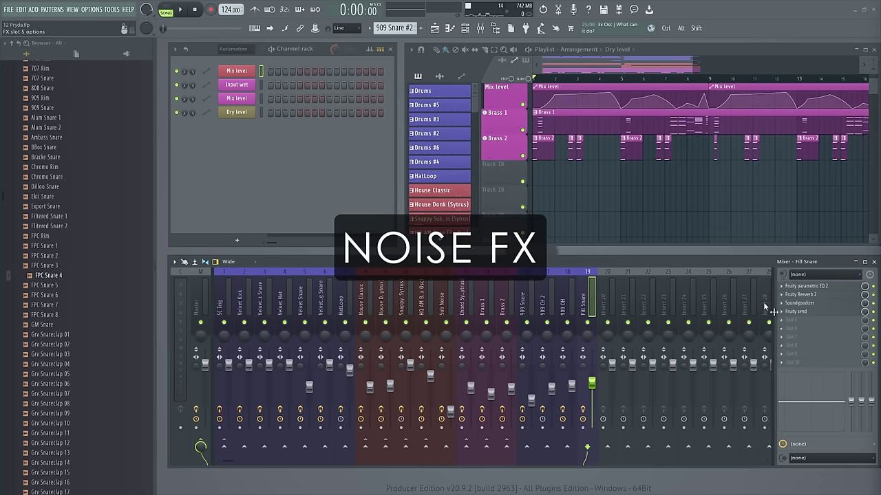
# - Add a 3x Osc instrument track on Track 18 and set all three oscillators to noise
pyautogui.press('F8')
pyautogui.moveTo(36, 106); pyautogui.dragTo(438, 271)
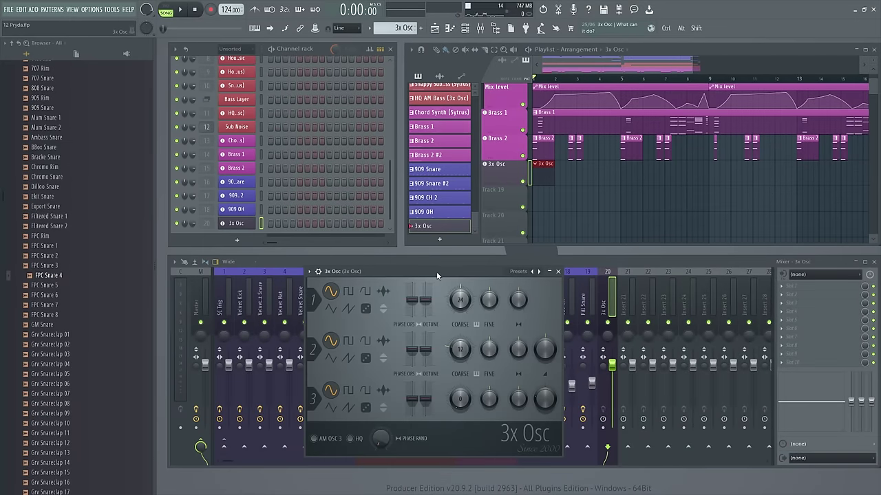
pyautogui.click(366, 309)
pyautogui.click(365, 408)
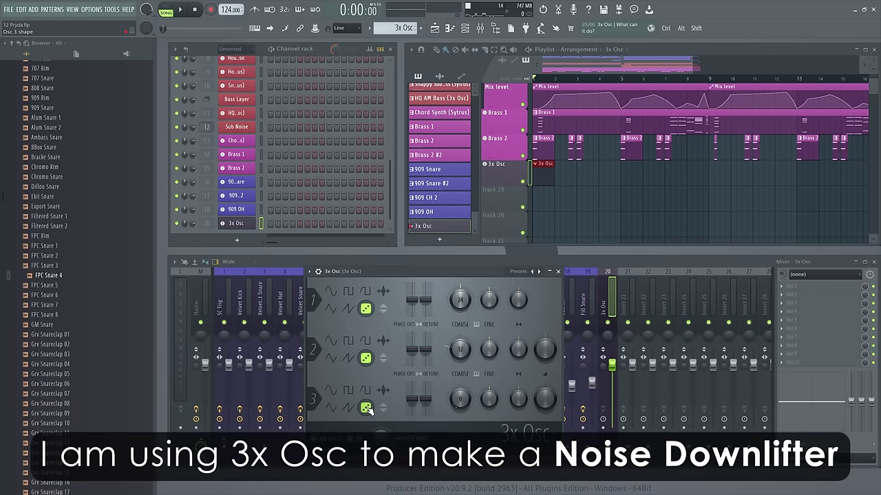
# - Set the 3x Osc filter type to BP and create an automation clip for its Mod X filter frequency
pyautogui.click(317, 271)
pyautogui.click(526, 399)
pyautogui.click(531, 424)
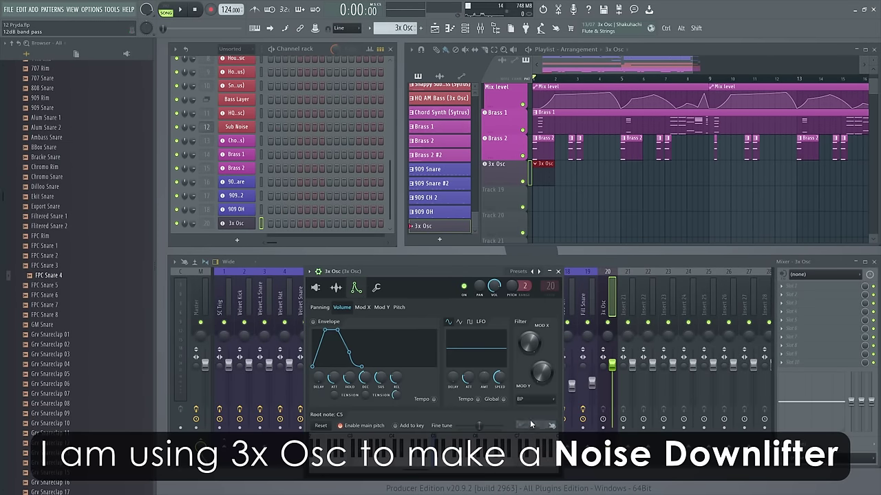
pyautogui.rightClick(529, 352)
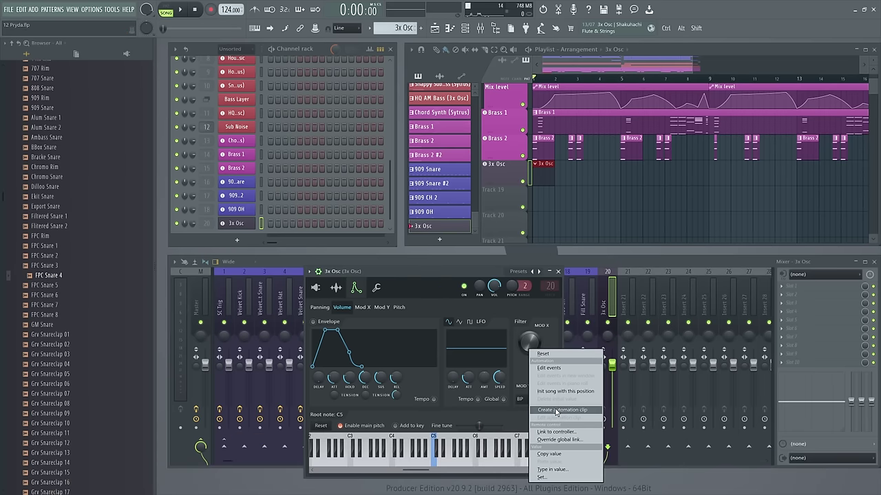
pyautogui.click(556, 410)
# - Draw one sustained C5 note for 3x Osc spanning eight bars, from bar 1 to bar 9
pyautogui.press('F7')
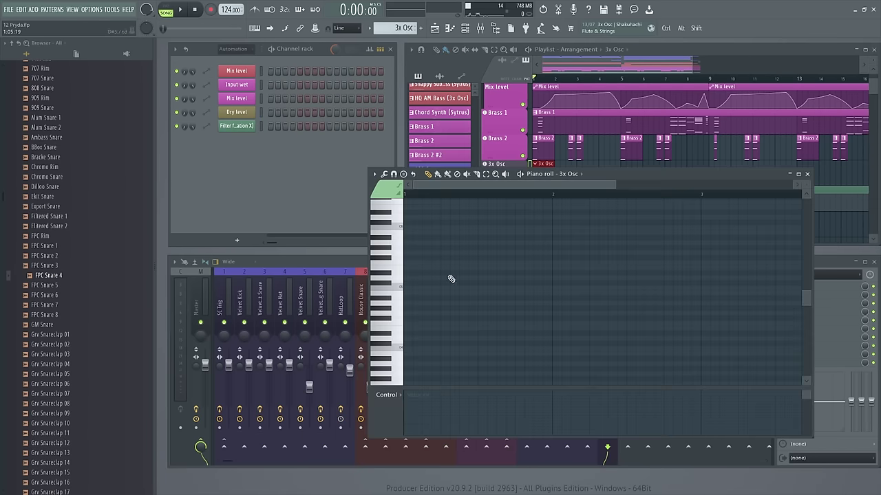
pyautogui.click(403, 289)
pyautogui.moveTo(540, 291); pyautogui.dragTo(726, 286)
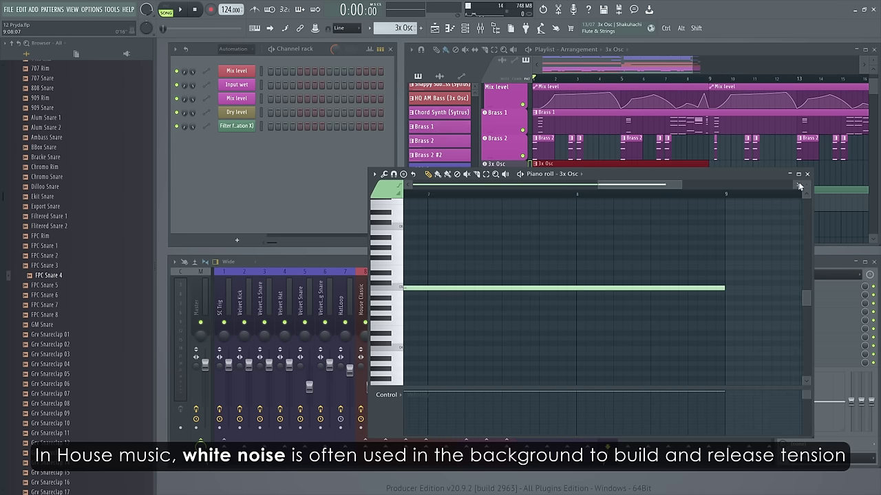
pyautogui.click(807, 174)
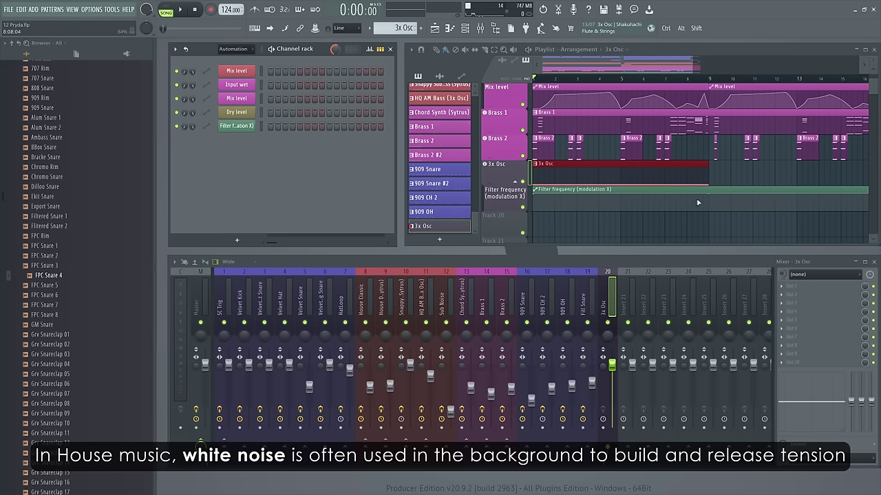
# - Curve the filter frequency automation downward to bar 9 and lower the 3x Osc mixer level to -7.4 dB
pyautogui.moveTo(708, 199); pyautogui.dragTo(708, 206)
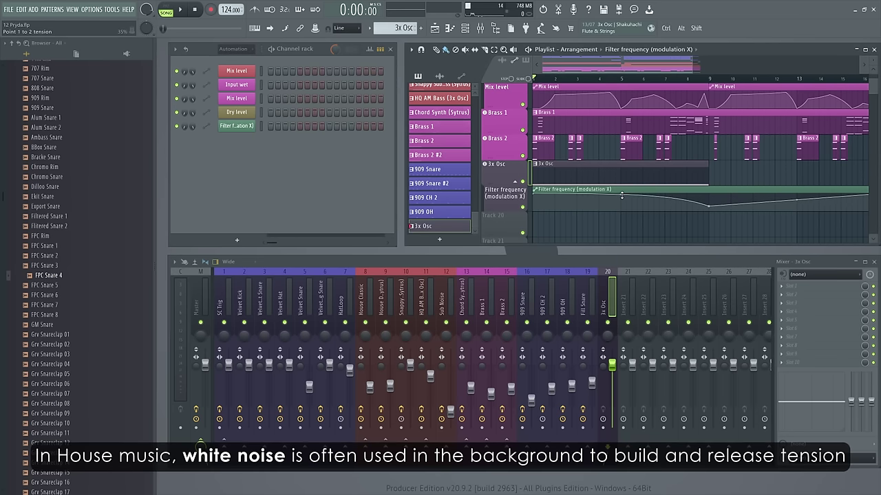
pyautogui.moveTo(612, 364); pyautogui.dragTo(612, 384)
pyautogui.press('space')
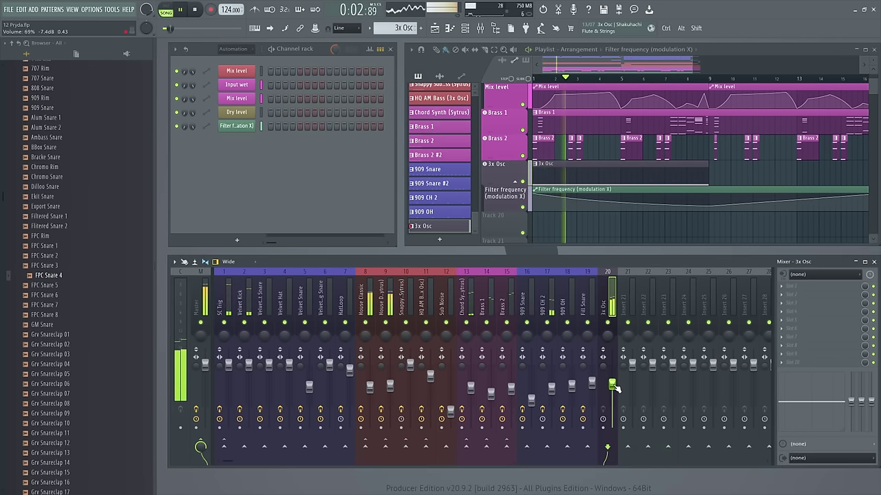
pyautogui.press('space')
# - Make the 3x Osc and filter automation clips four bars long and repeat them through bar 16
pyautogui.moveTo(621, 175); pyautogui.dragTo(708, 178)
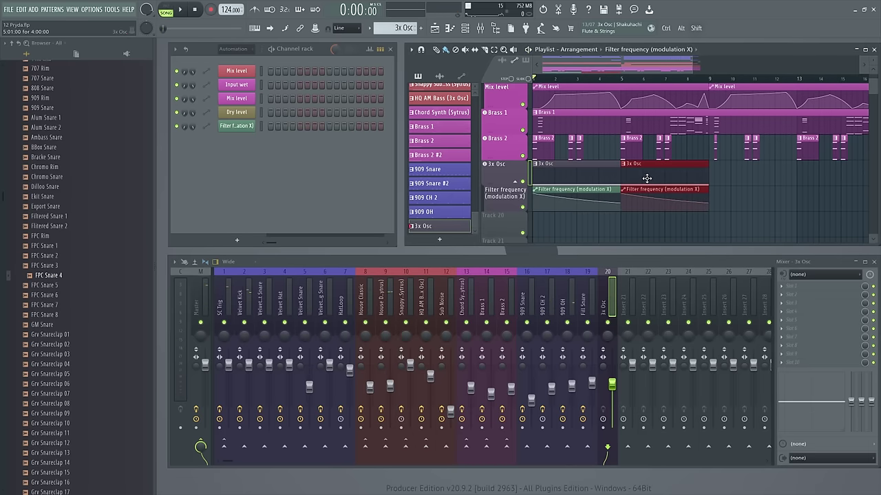
pyautogui.hotkey('ctrl', 'b')
pyautogui.hotkey('ctrl', 'b')
# - Rename the 3x Osc track to Noise Down and colour it green
pyautogui.press('F2')
pyautogui.click(609, 167)
pyautogui.click(654, 352)
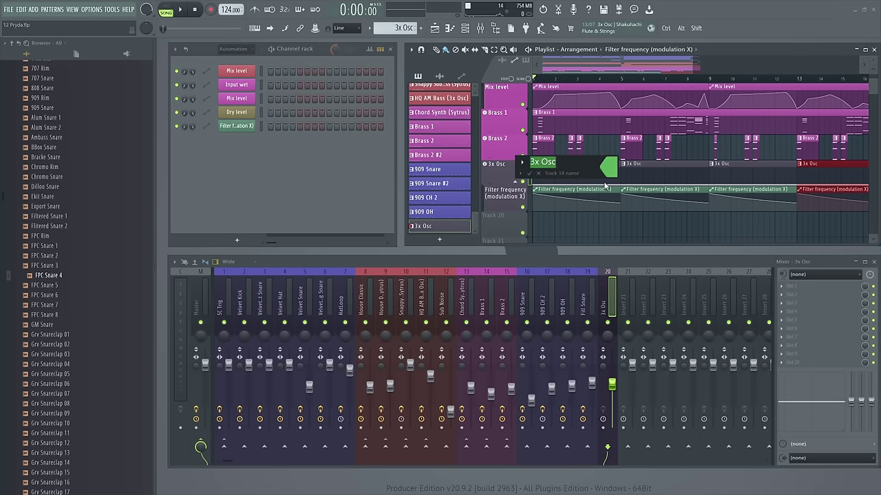
pyautogui.write('Noise Down')
pyautogui.press('Return')
# - Clone the Noise Down track with its automation and delete the clone's clips over bars 1 to 4
pyautogui.click(505, 164)
pyautogui.rightClick(513, 164)
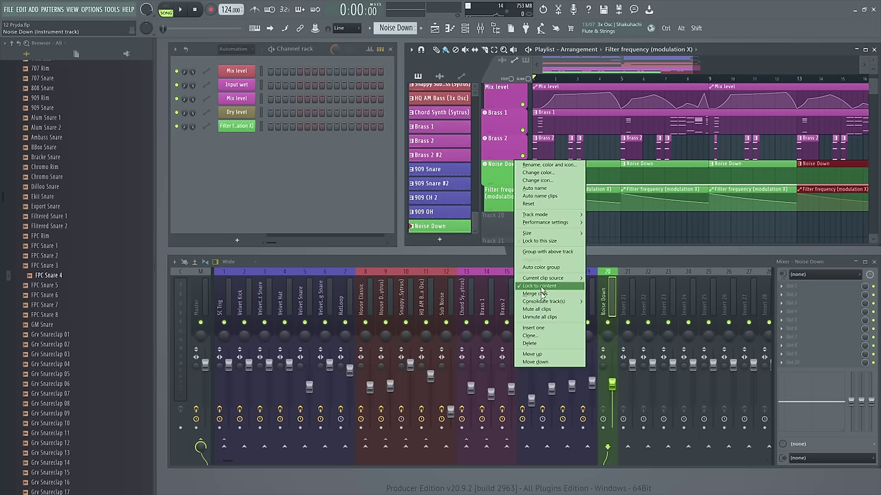
pyautogui.click(543, 287)
pyautogui.click(479, 304)
pyautogui.scroll(-1, 633, 151)
pyautogui.rightClick(582, 199)
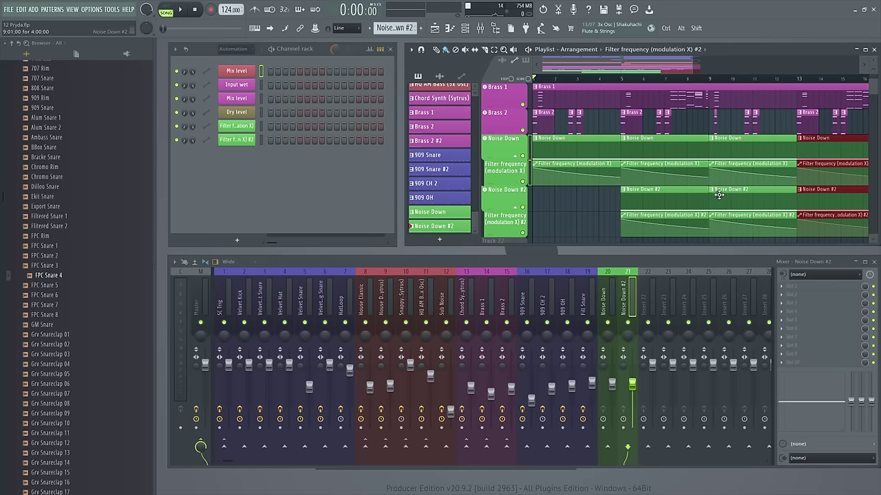
# - Delete the cloned filter frequency automation clip over bars 9 to 12 and rename the Noise Down #2 track as Noise Up
pyautogui.rightClick(743, 220)
pyautogui.press('F2')
pyautogui.write('Up')
pyautogui.press('Return')
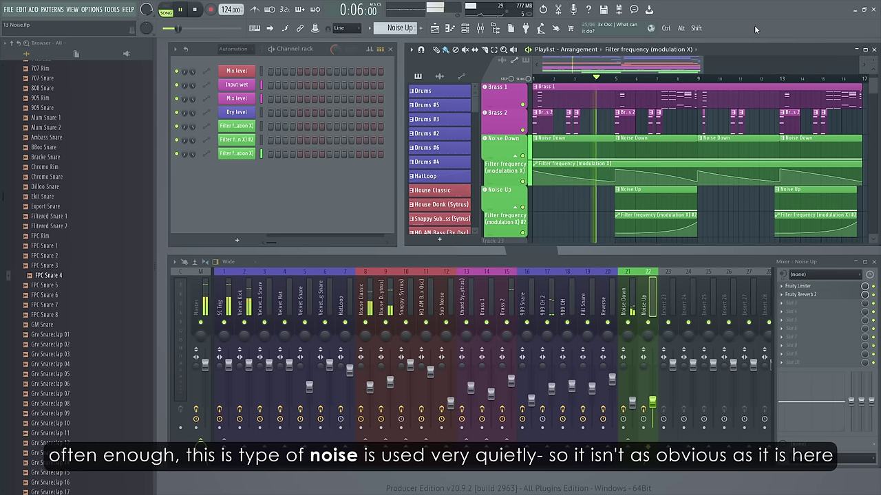
pyautogui.press('space')
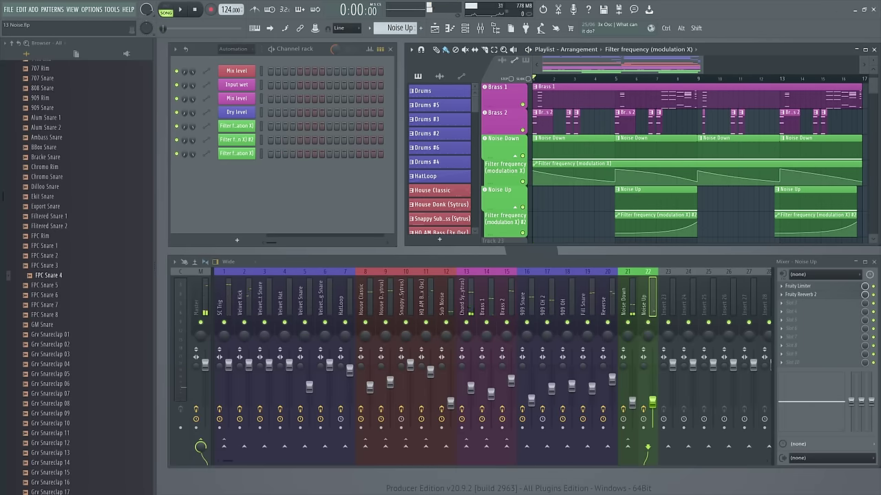
# - Add the 909 Crash cymbal sample as an audio track between the Reverse and House Classic tracks
pyautogui.scroll(5, 693, 126)
pyautogui.scroll(-1, 693, 126)
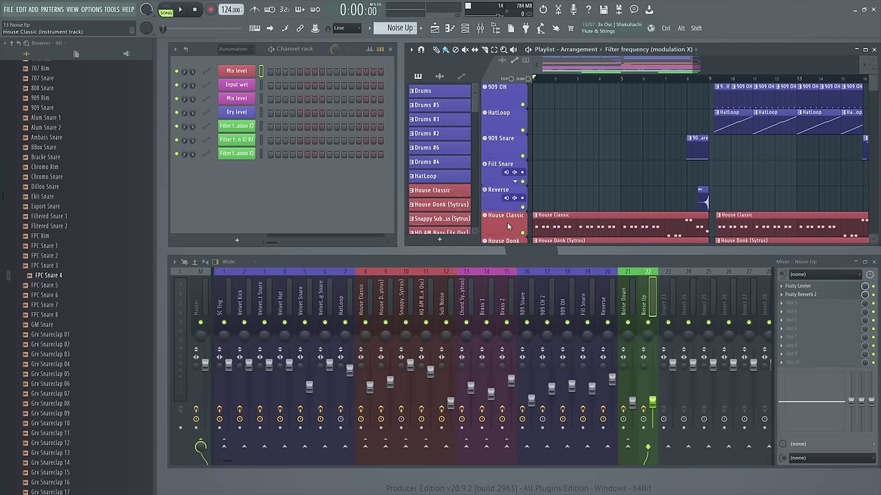
pyautogui.scroll(10, 69, 206)
pyautogui.click(58, 221)
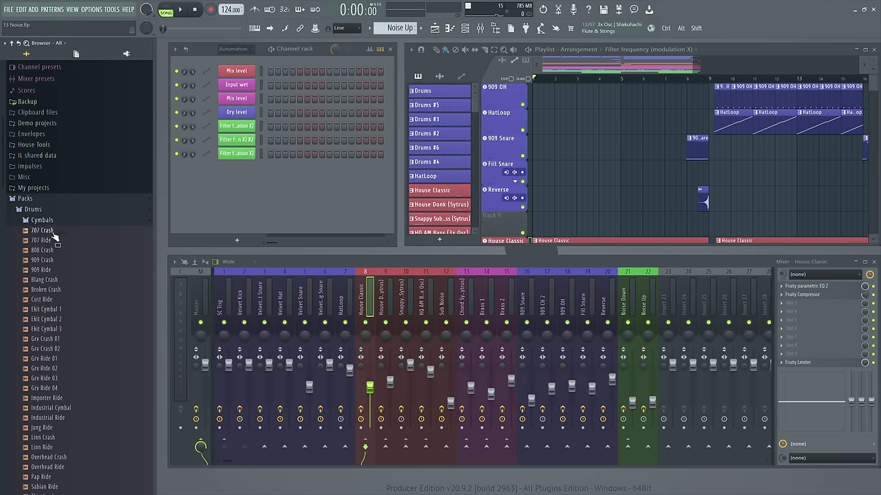
pyautogui.moveTo(48, 264); pyautogui.dragTo(505, 228)
pyautogui.scroll(5, 711, 226)
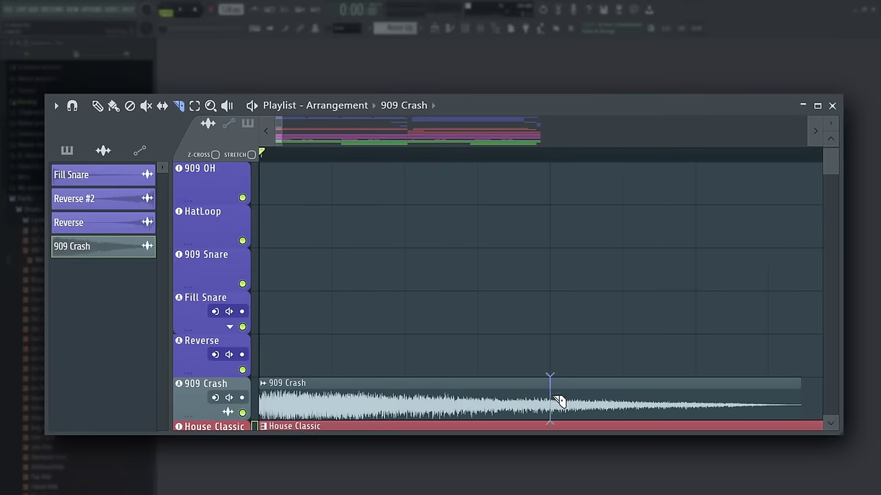
# - Cut the 909 Crash clip to one beat, delete its tail and create a volume automation clip for it
pyautogui.click(550, 401)
pyautogui.press('p')
pyautogui.rightClick(570, 409)
pyautogui.click(262, 384)
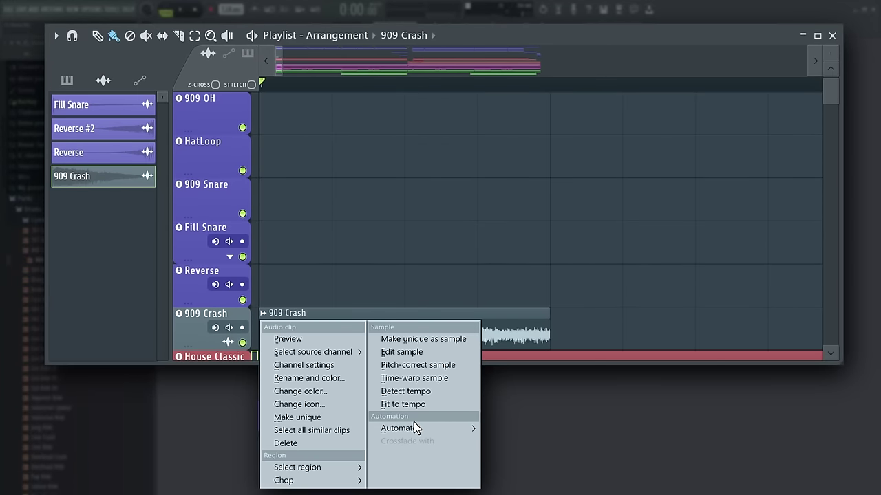
pyautogui.moveTo(414, 428)
pyautogui.click(505, 441)
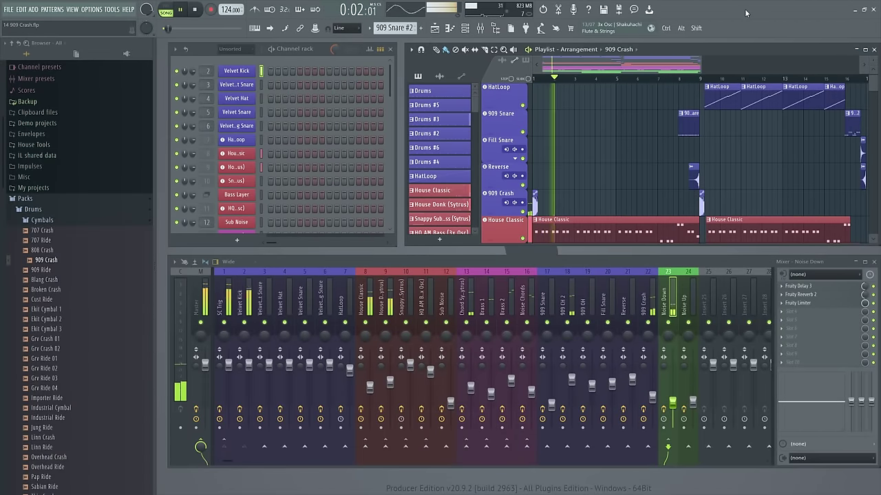
pyautogui.press('space')
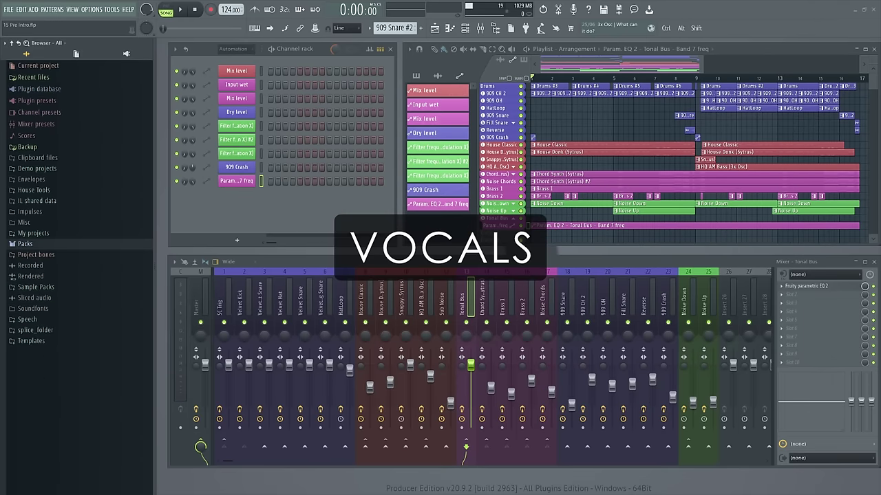
# - Add the Dance vocal sample from the Vocals pack as a new audio track below the Tonal Bus automation
pyautogui.click(97, 245)
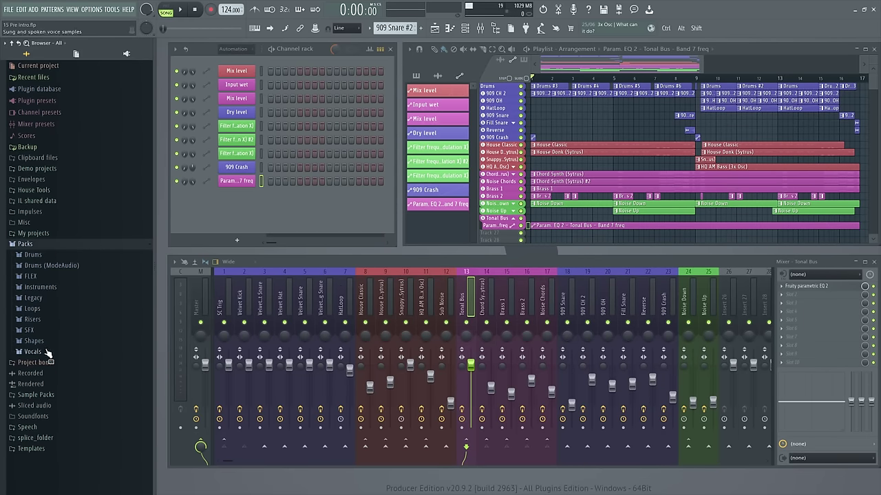
pyautogui.click(48, 353)
pyautogui.scroll(-5, 75, 344)
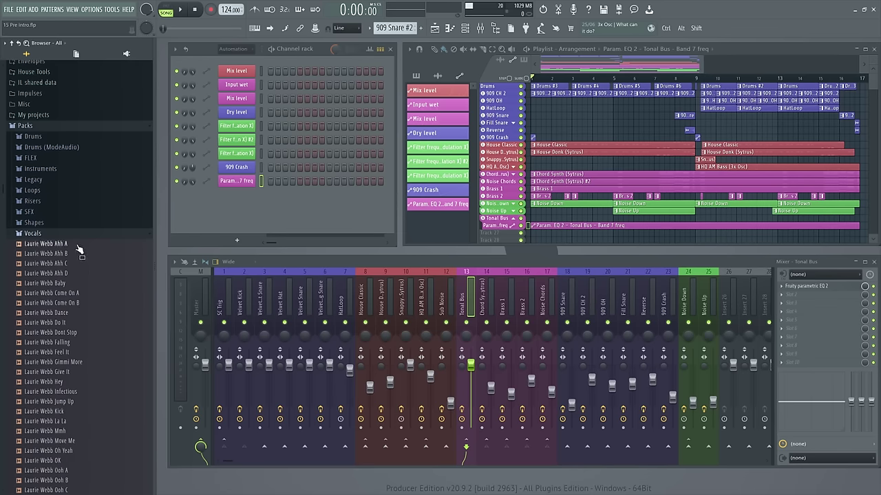
pyautogui.moveTo(76, 312); pyautogui.dragTo(115, 324)
pyautogui.moveTo(454, 254); pyautogui.dragTo(493, 234)
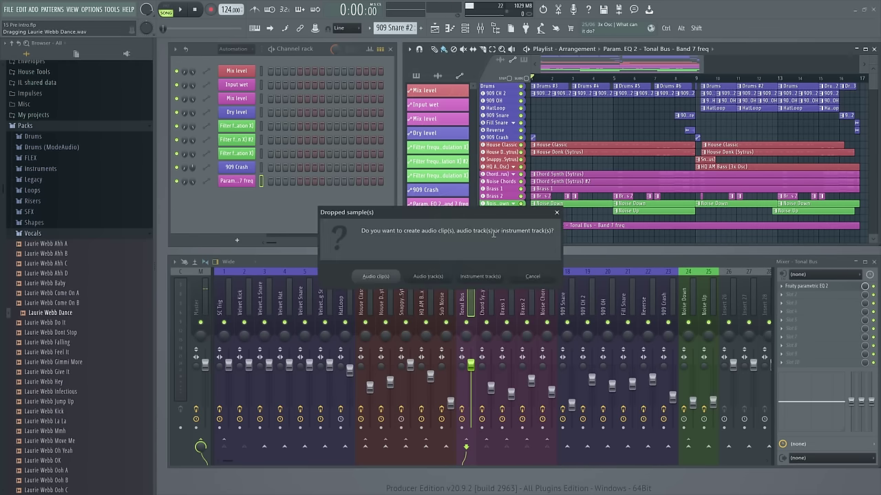
pyautogui.click(440, 277)
# - Add the Ahh D vocal sample from the Vocals pack as another audio track
pyautogui.click(72, 273)
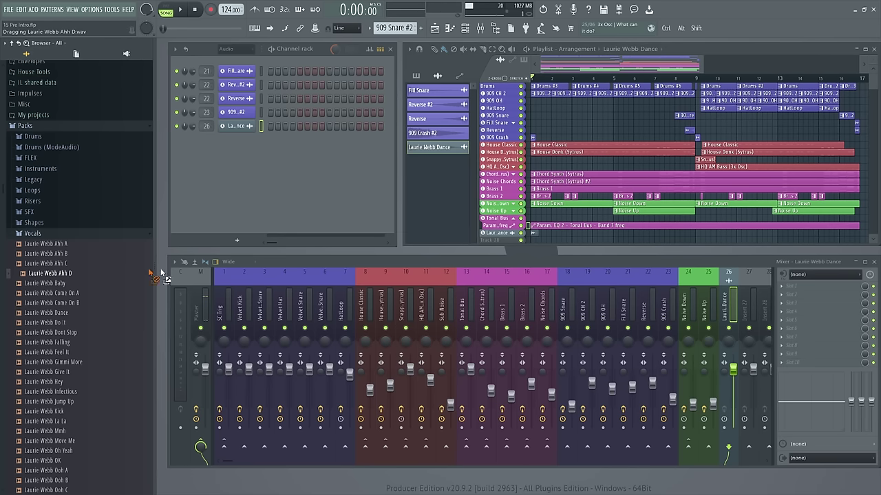
pyautogui.moveTo(161, 273); pyautogui.dragTo(493, 241)
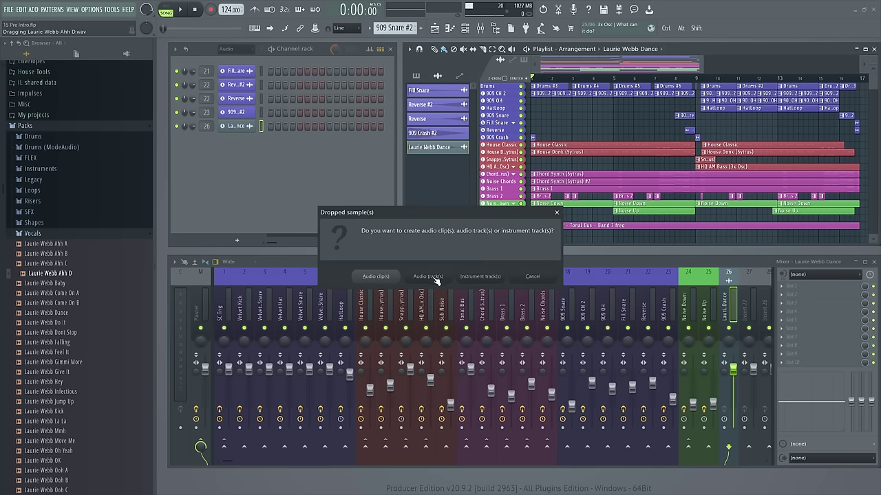
pyautogui.click(435, 278)
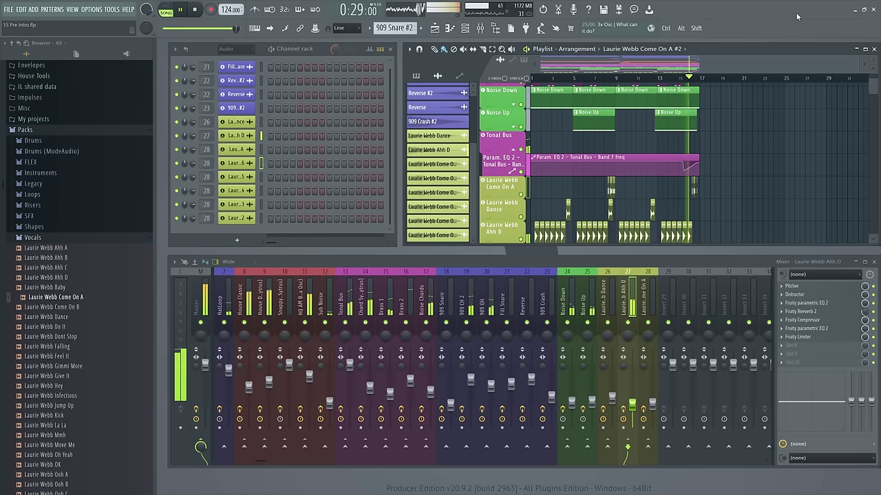
# - Play the full arrangement and review its drum, bass and chord tracks from about bar 15 to bar 28
pyautogui.press('space')
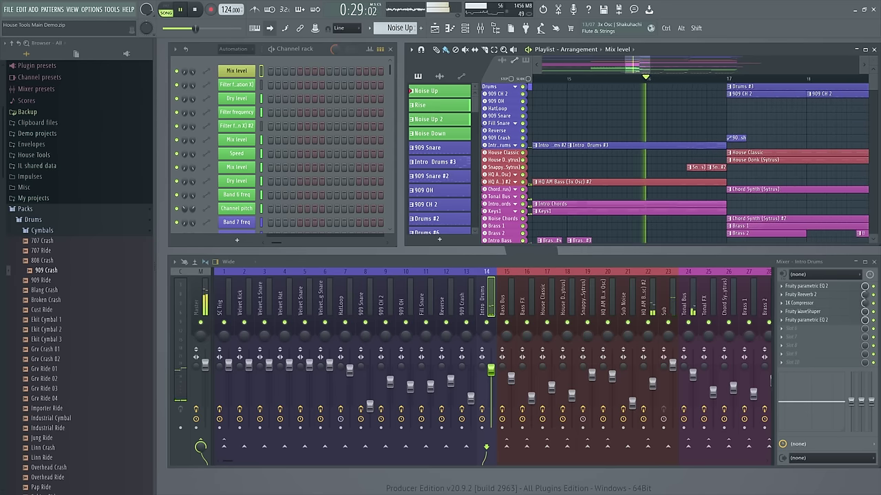
pyautogui.moveTo(875, 103)
pyautogui.mouseDown()
pyautogui.moveTo(875, 74)
pyautogui.moveTo(875, 100)
pyautogui.mouseUp()
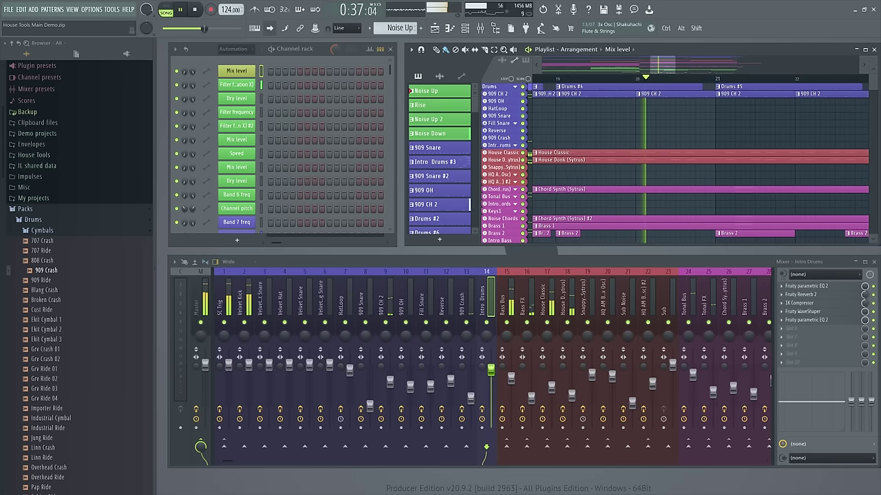
pyautogui.moveTo(875, 100); pyautogui.dragTo(876, 74)
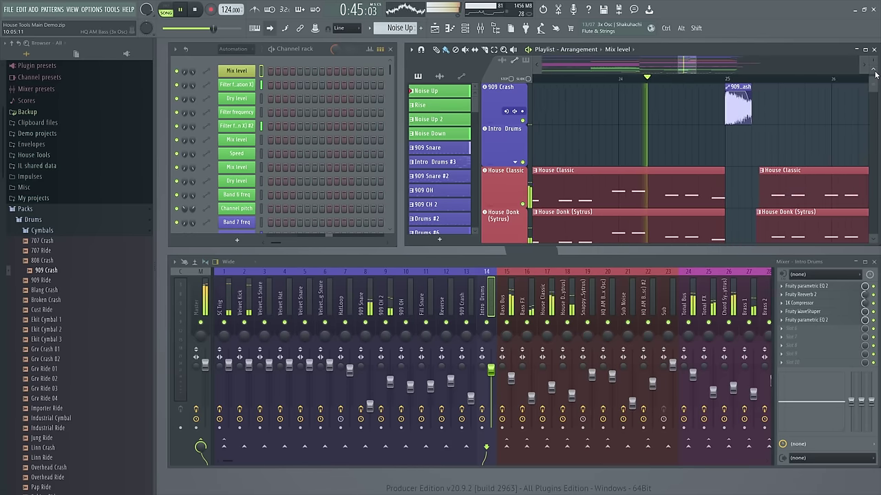
pyautogui.moveTo(875, 74); pyautogui.dragTo(875, 99)
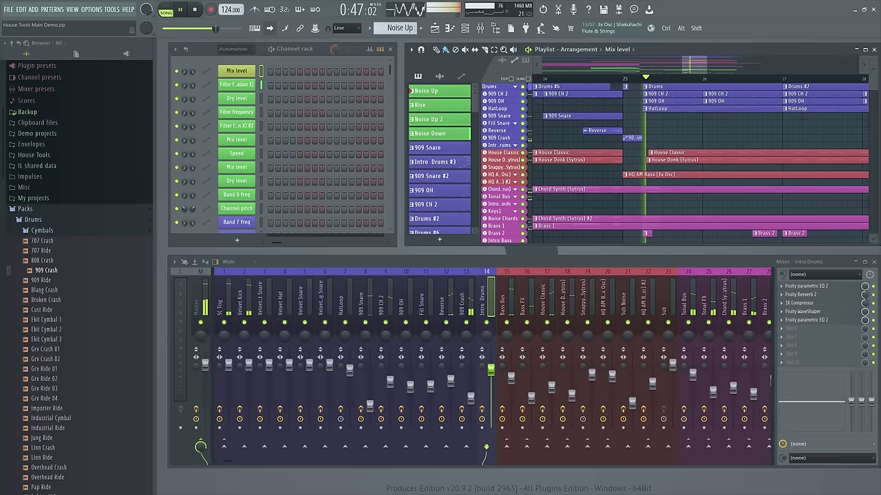